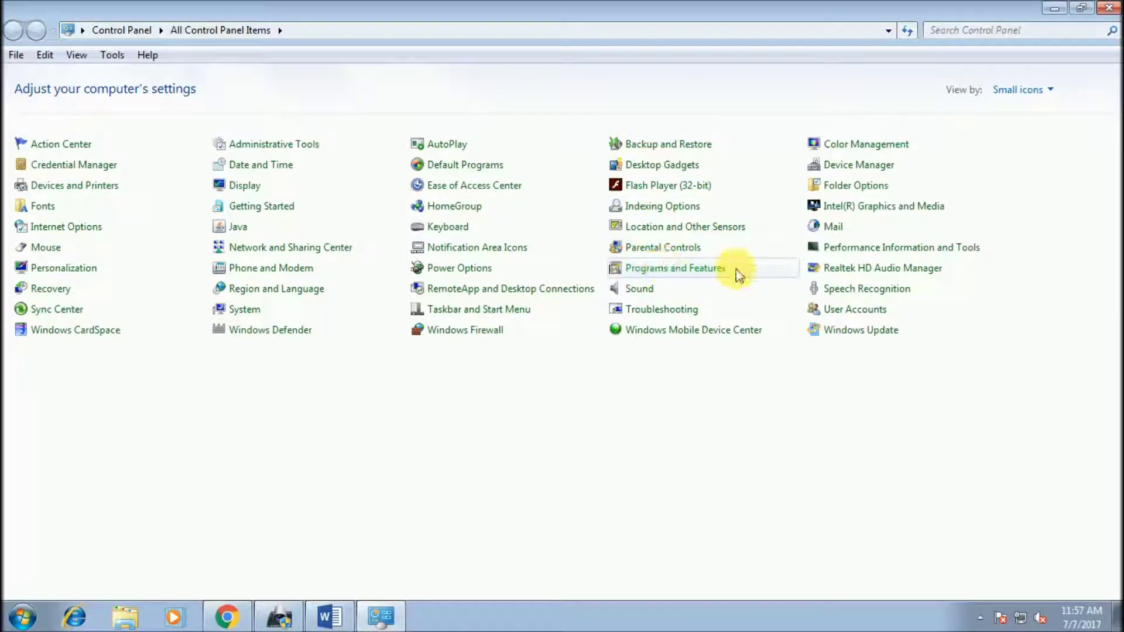
# Step: Open Programs and Features from All Control Panel Items
pyautogui.click(699, 271)
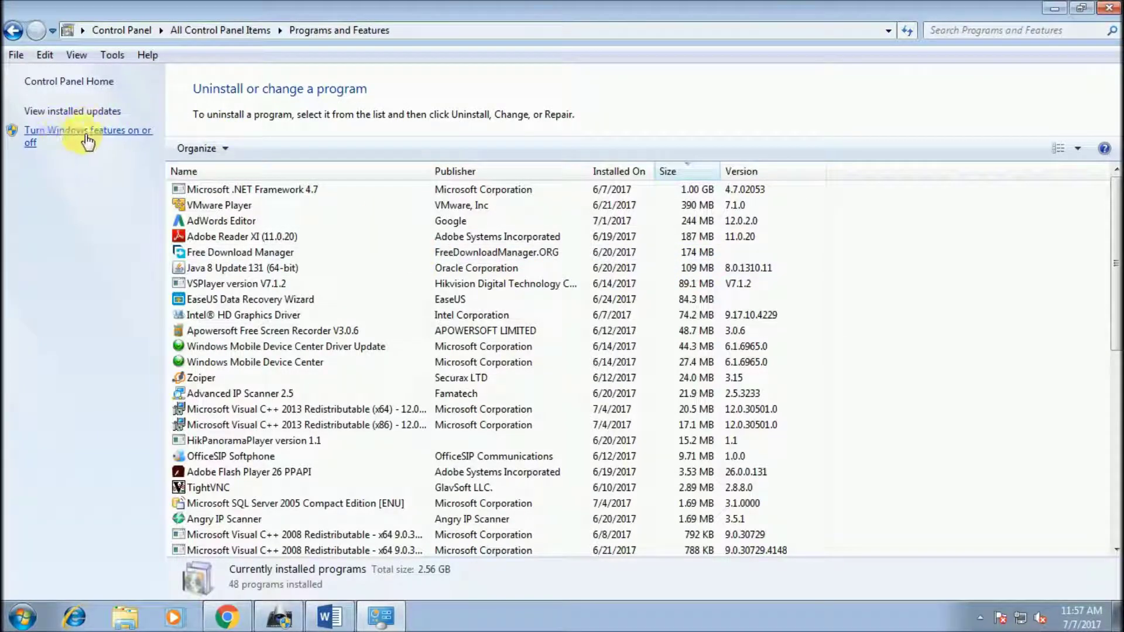
# Step: In Windows Features, tick FTP Server with FTP Extensibility and FTP Service under Internet Information Services
pyautogui.click(56, 135)
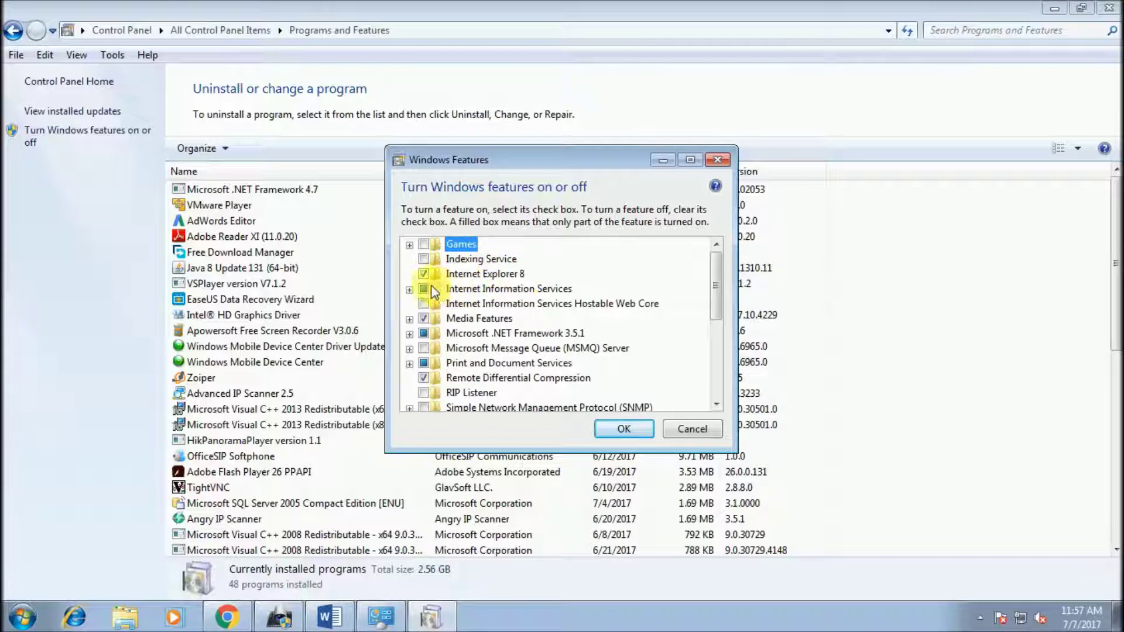
pyautogui.click(410, 289)
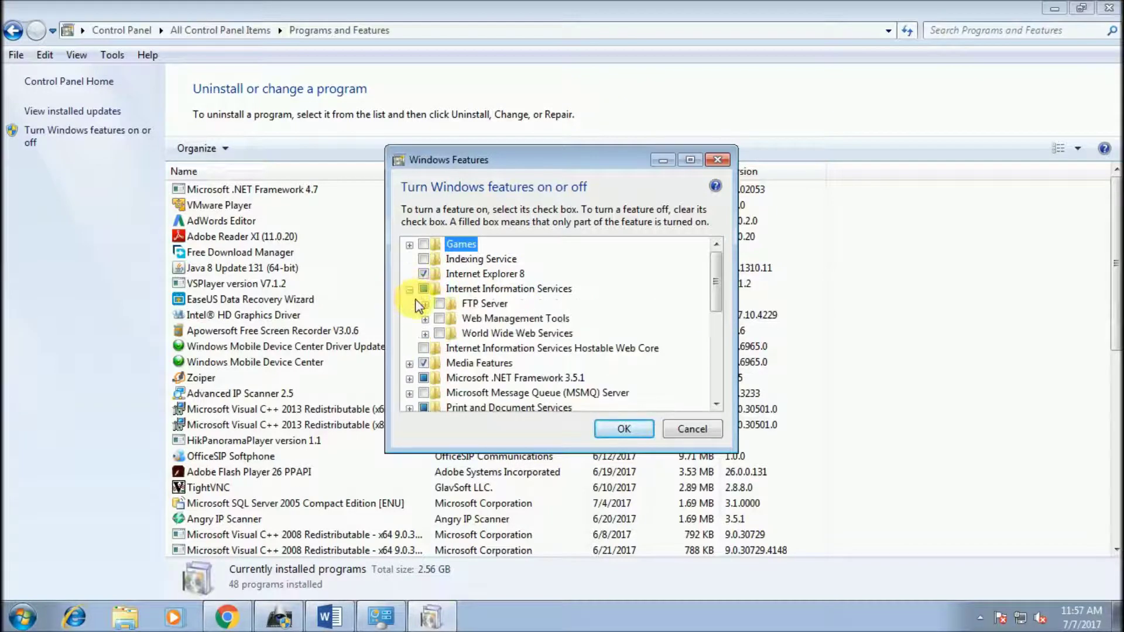
pyautogui.click(425, 303)
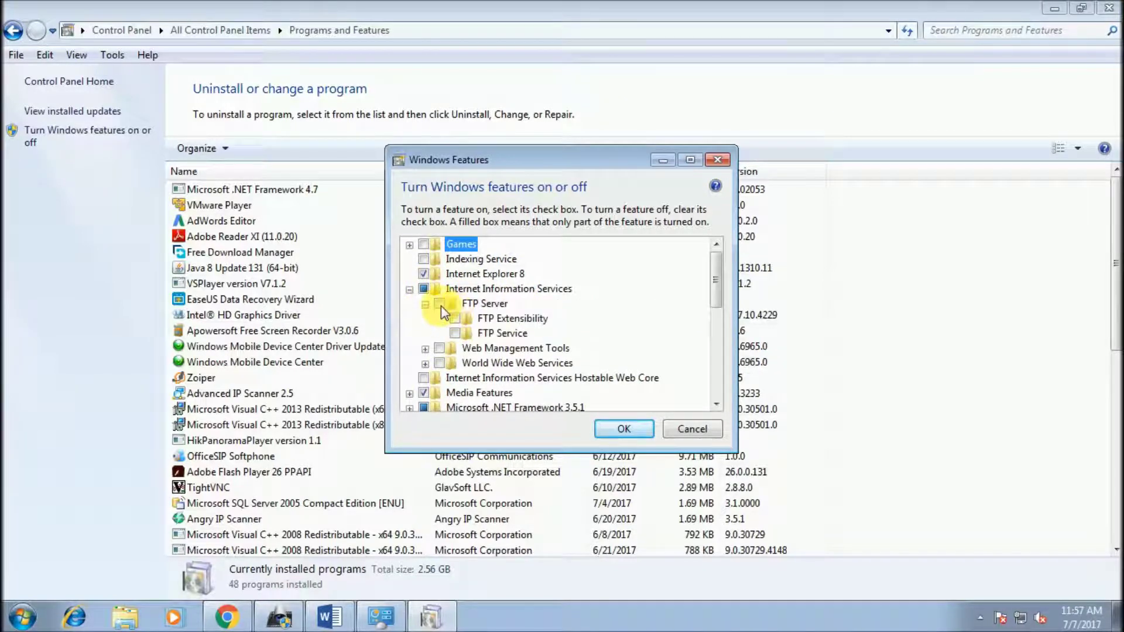
pyautogui.click(440, 306)
pyautogui.click(448, 317)
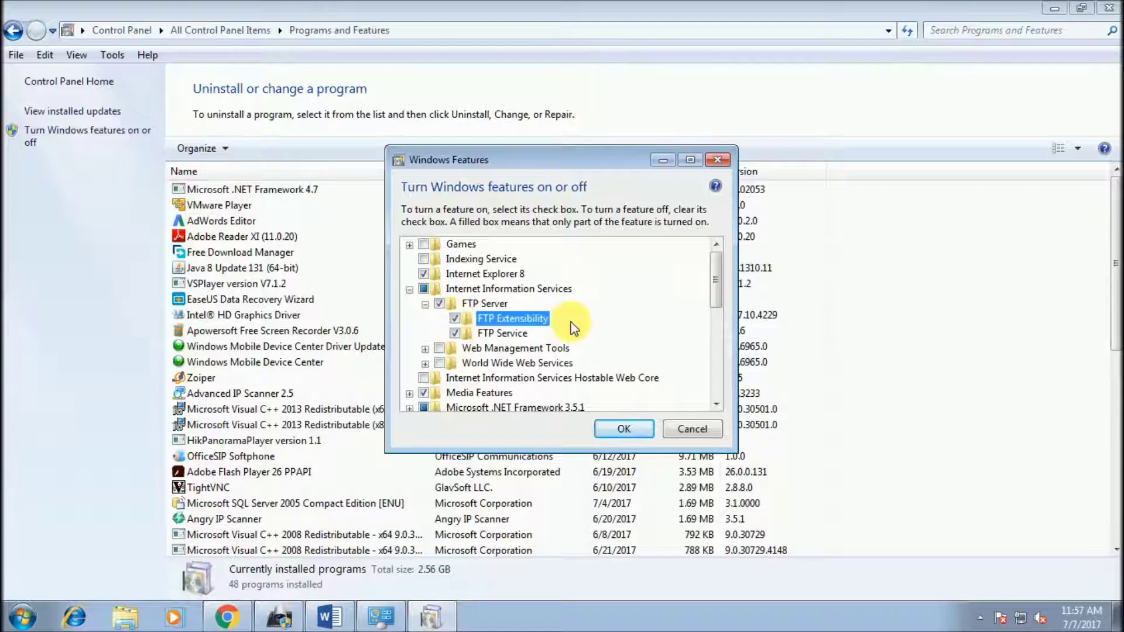
pyautogui.scroll(-1, 585, 321)
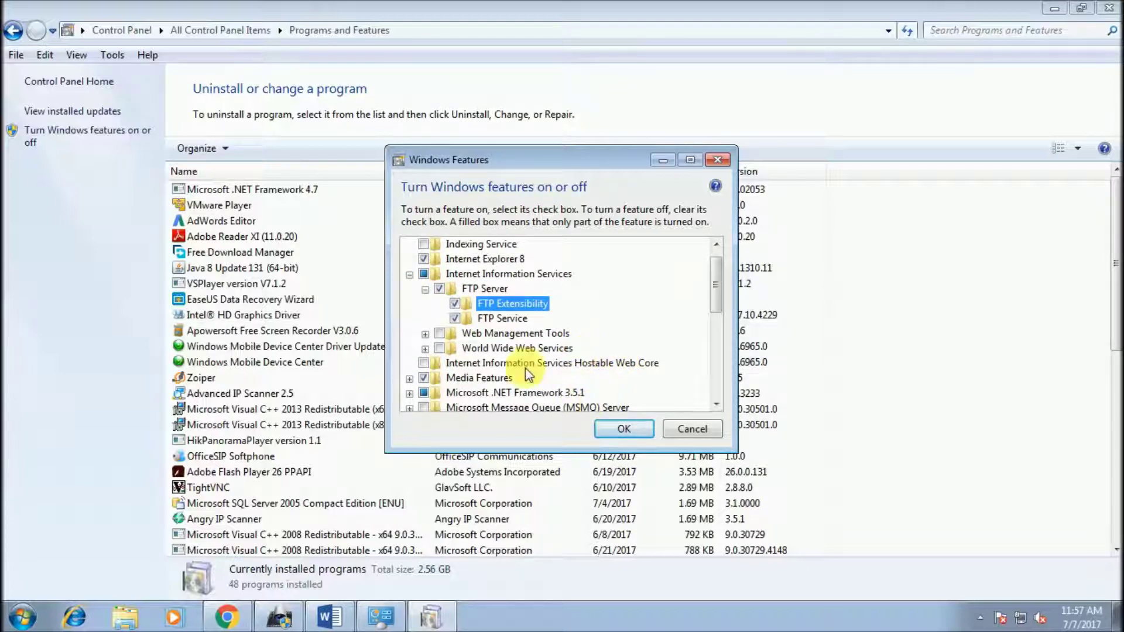
pyautogui.click(425, 334)
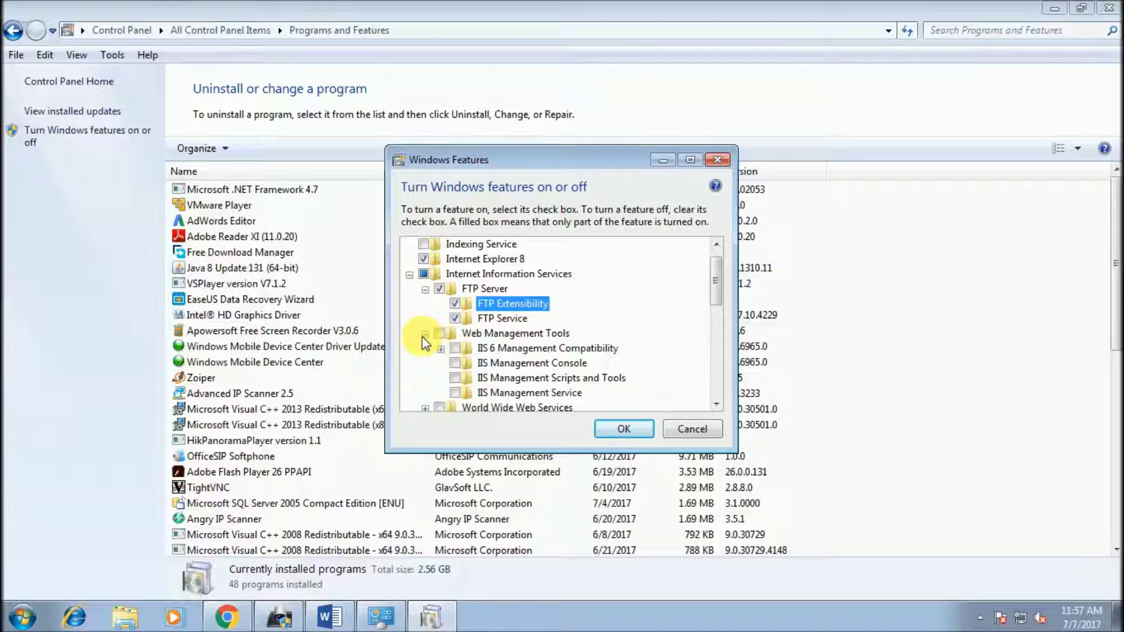
pyautogui.click(424, 334)
pyautogui.click(426, 348)
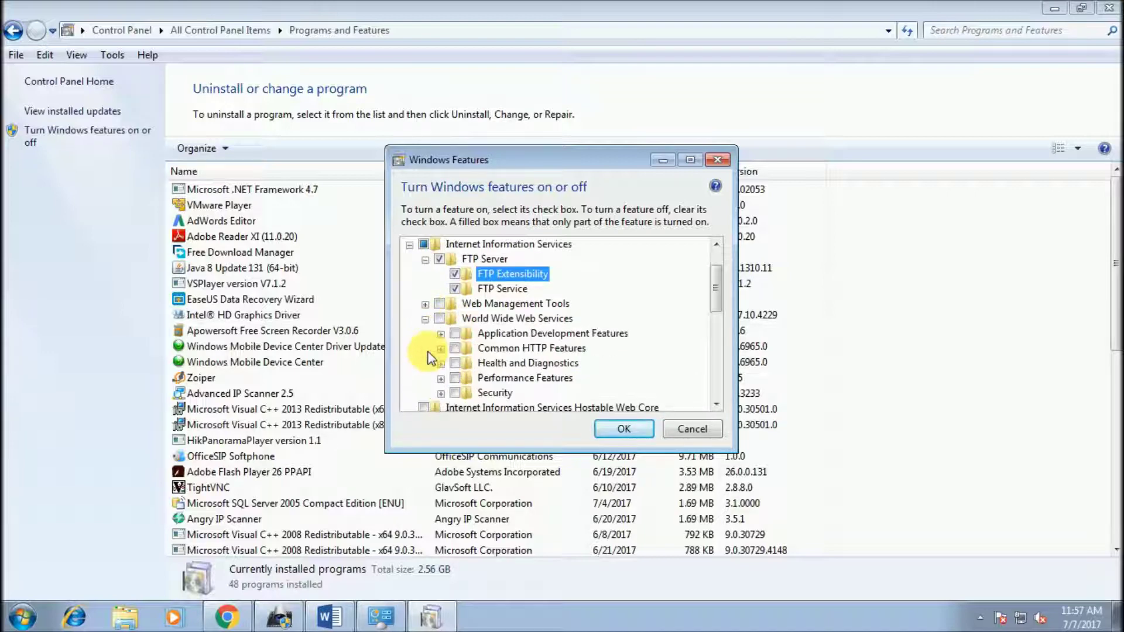
pyautogui.click(409, 245)
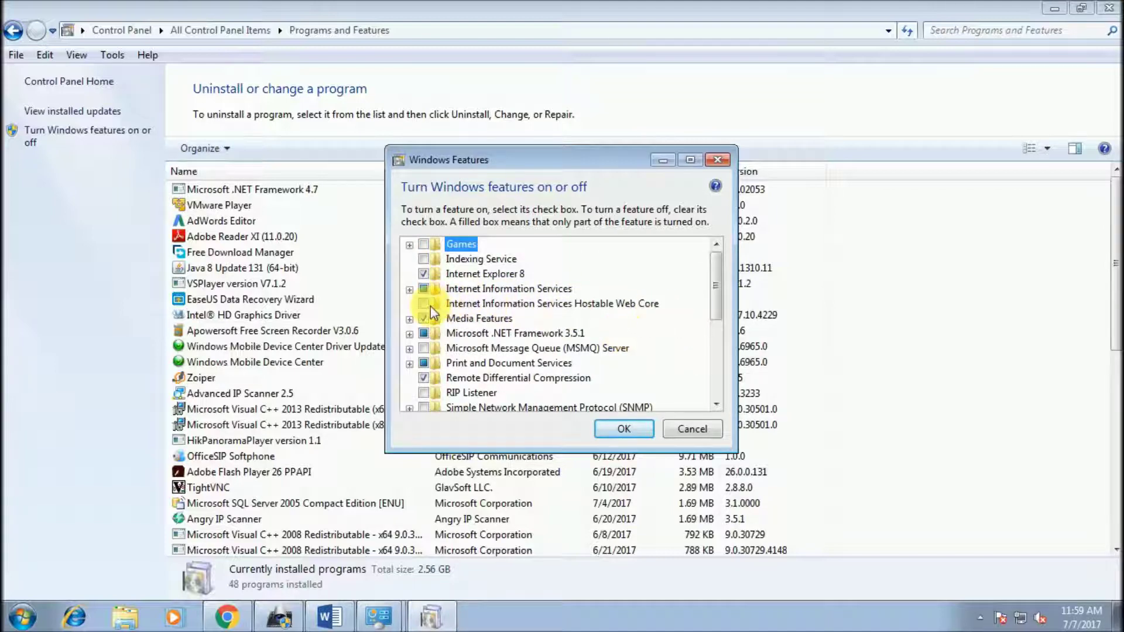
# Step: Enable IIS Management Console, IIS 6 Management Compatibility, Management Scripts and Tools, and Management Service
pyautogui.click(409, 289)
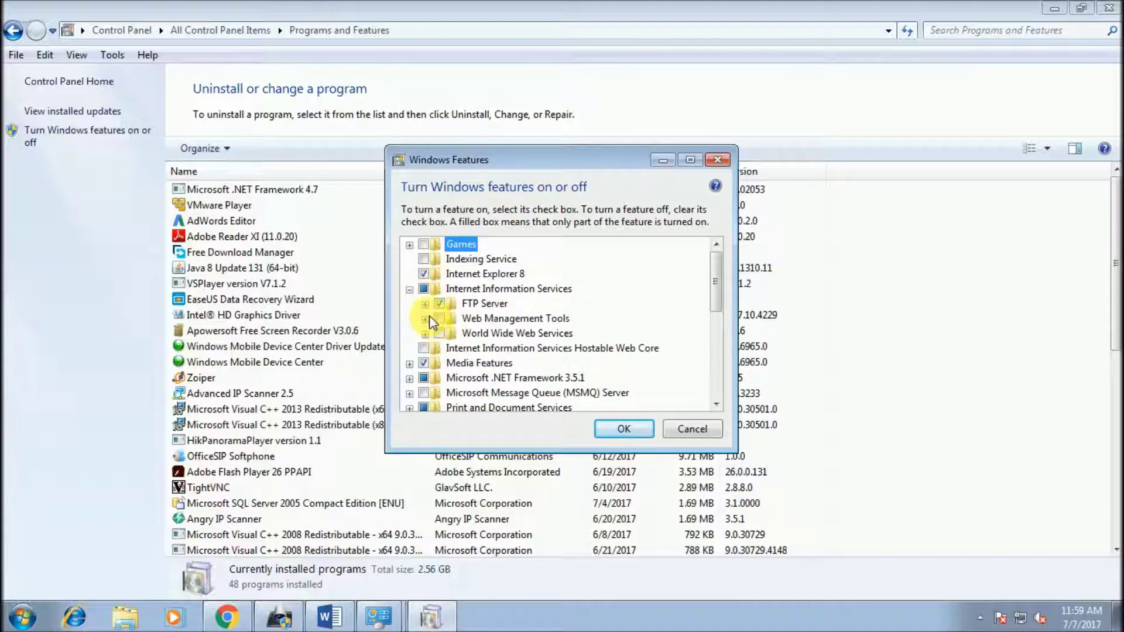
pyautogui.click(426, 319)
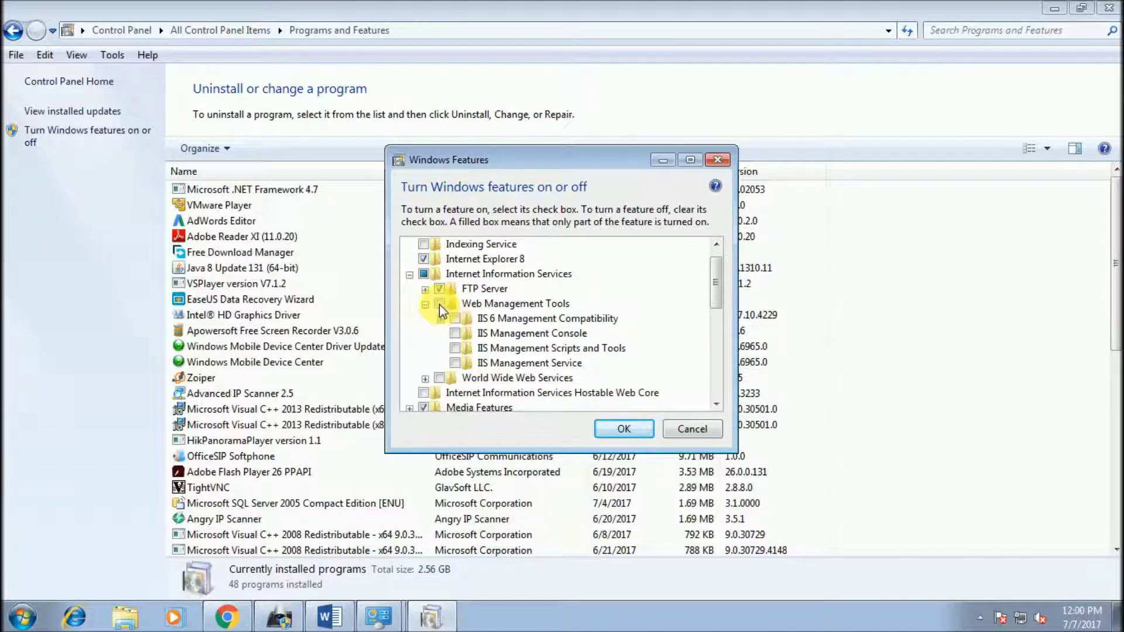
pyautogui.click(439, 304)
pyautogui.click(440, 320)
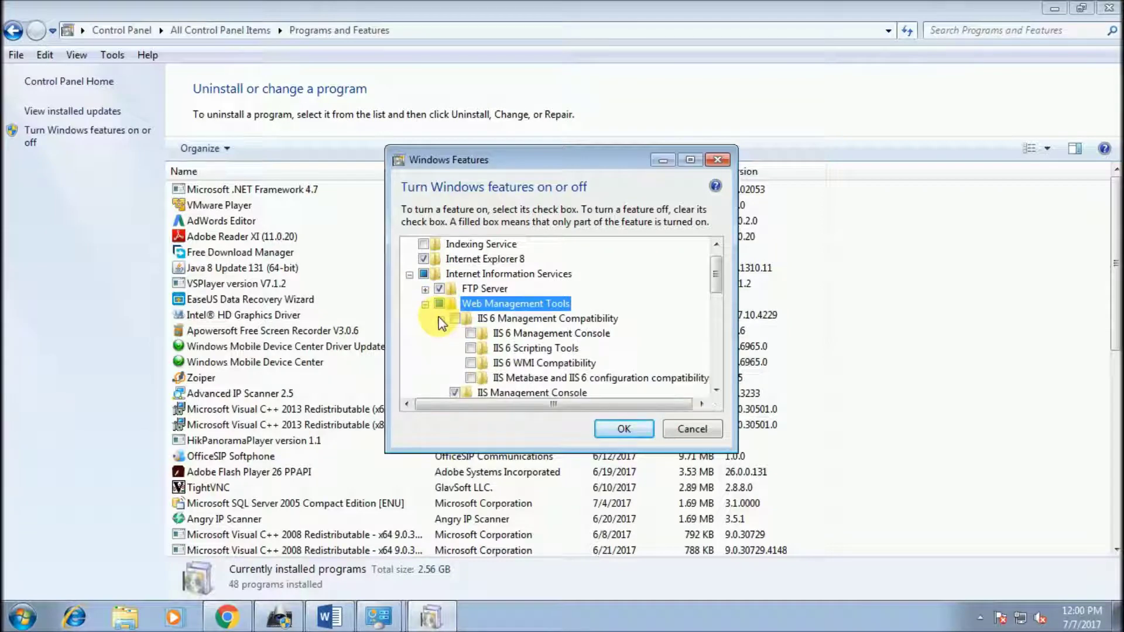
pyautogui.click(454, 324)
pyautogui.click(454, 319)
pyautogui.press('Down')
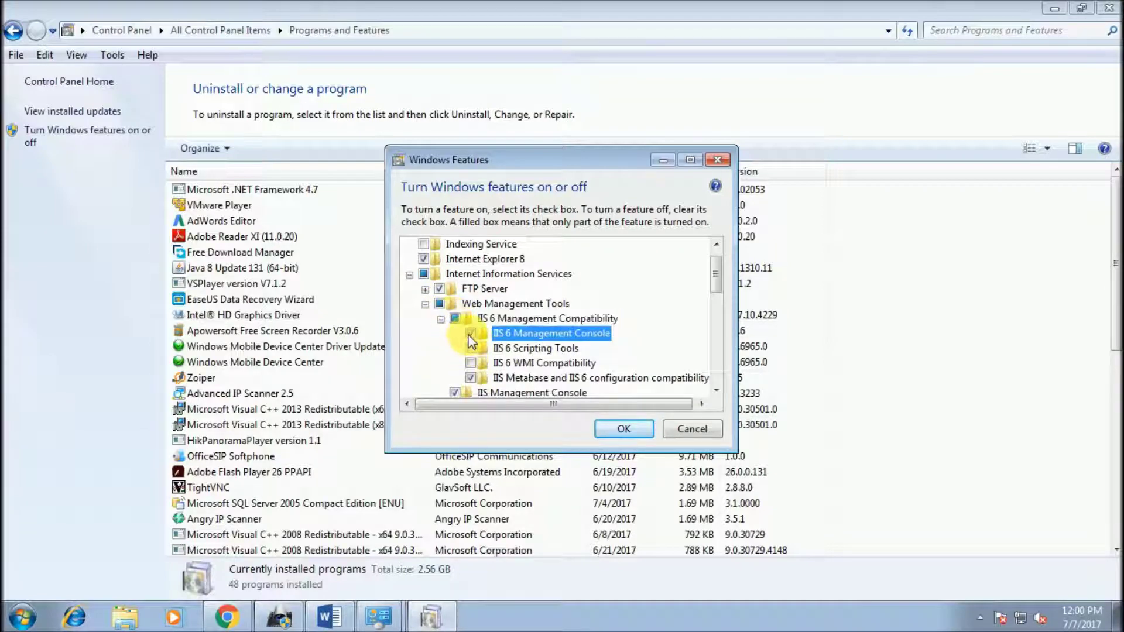
pyautogui.press('Down')
pyautogui.scroll(-2, 434, 332)
pyautogui.click(457, 335)
pyautogui.click(413, 345)
pyautogui.scroll(-1, 413, 339)
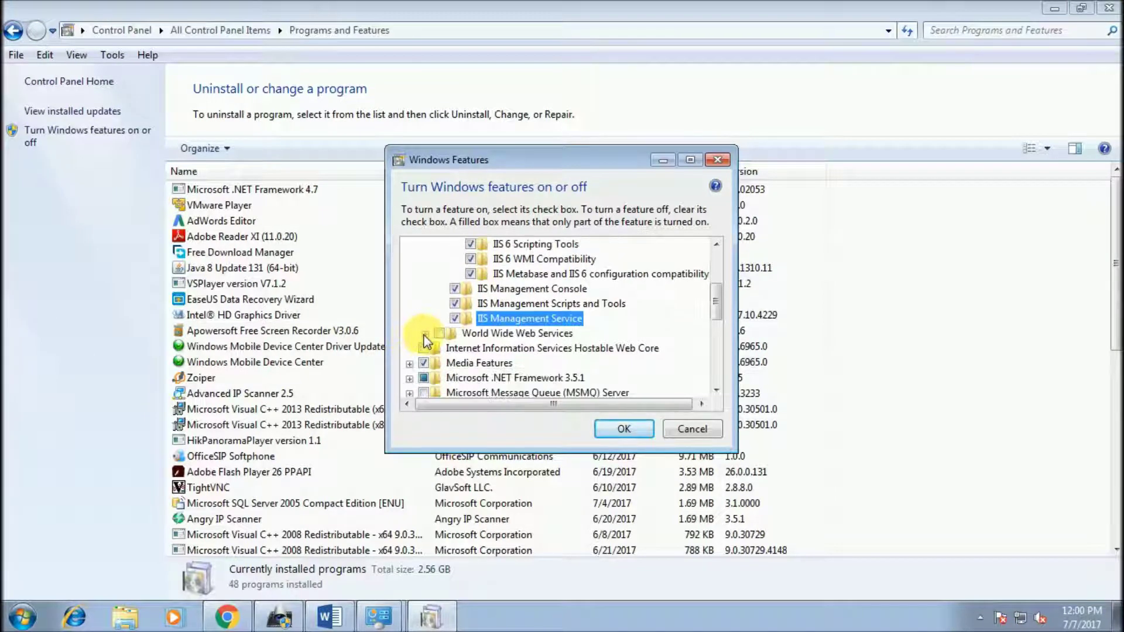
# Step: Enable World Wide Web Services' application development, HTTP, health, performance and security features, then apply
pyautogui.click(425, 335)
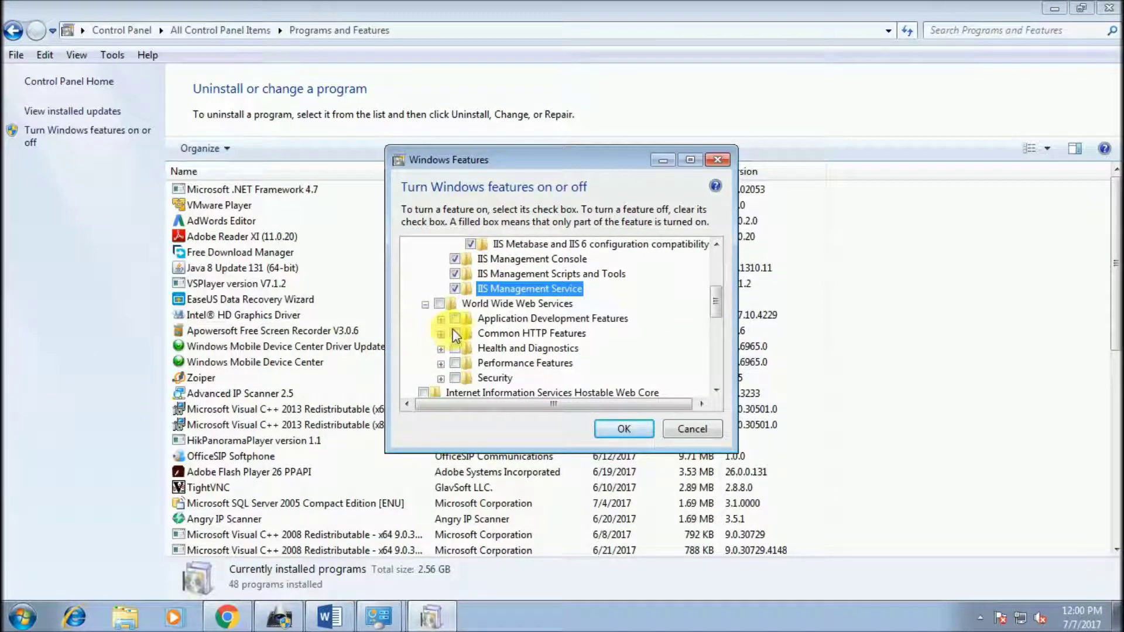
pyautogui.click(457, 320)
pyautogui.click(455, 334)
pyautogui.click(455, 348)
pyautogui.click(454, 364)
pyautogui.click(454, 379)
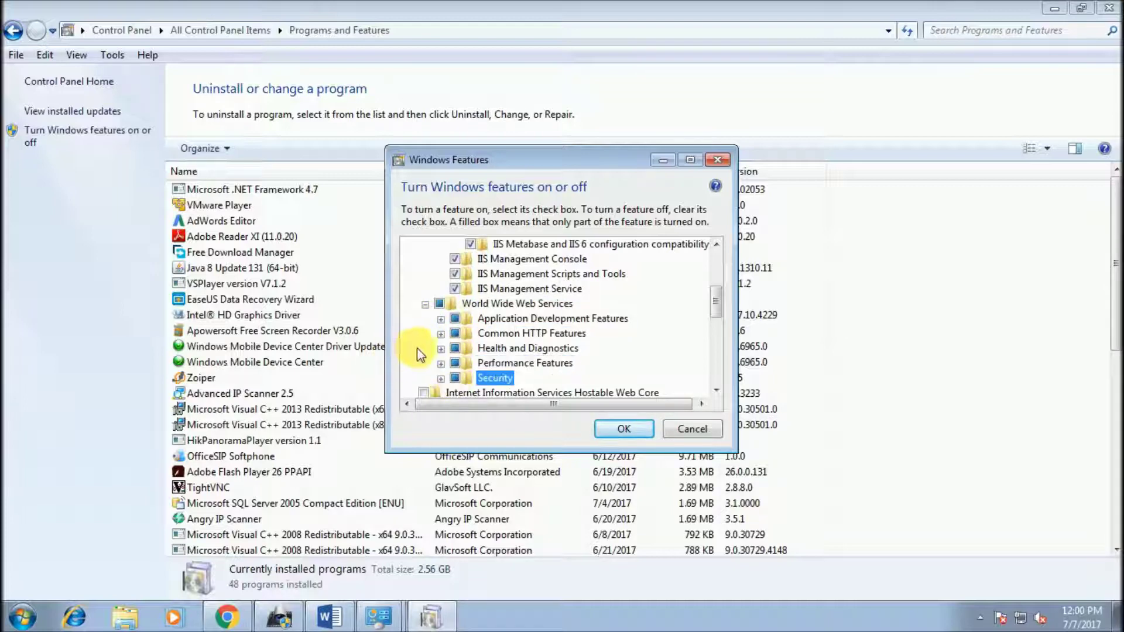
pyautogui.scroll(-1, 414, 332)
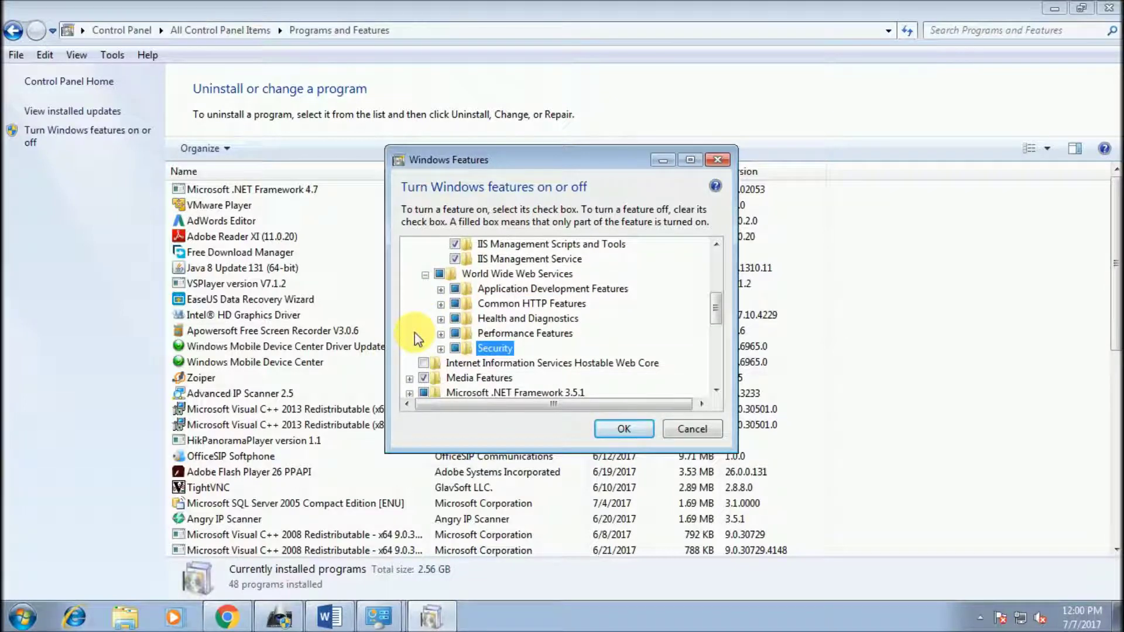
pyautogui.scroll(-1, 414, 332)
pyautogui.scroll(-1, 414, 332)
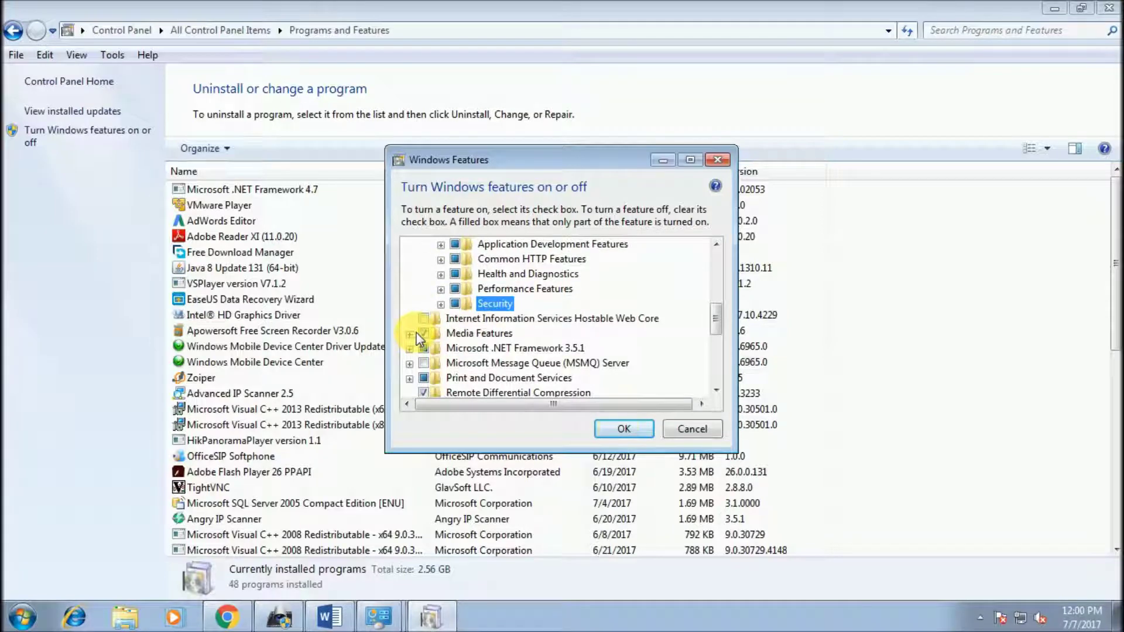
pyautogui.click(619, 430)
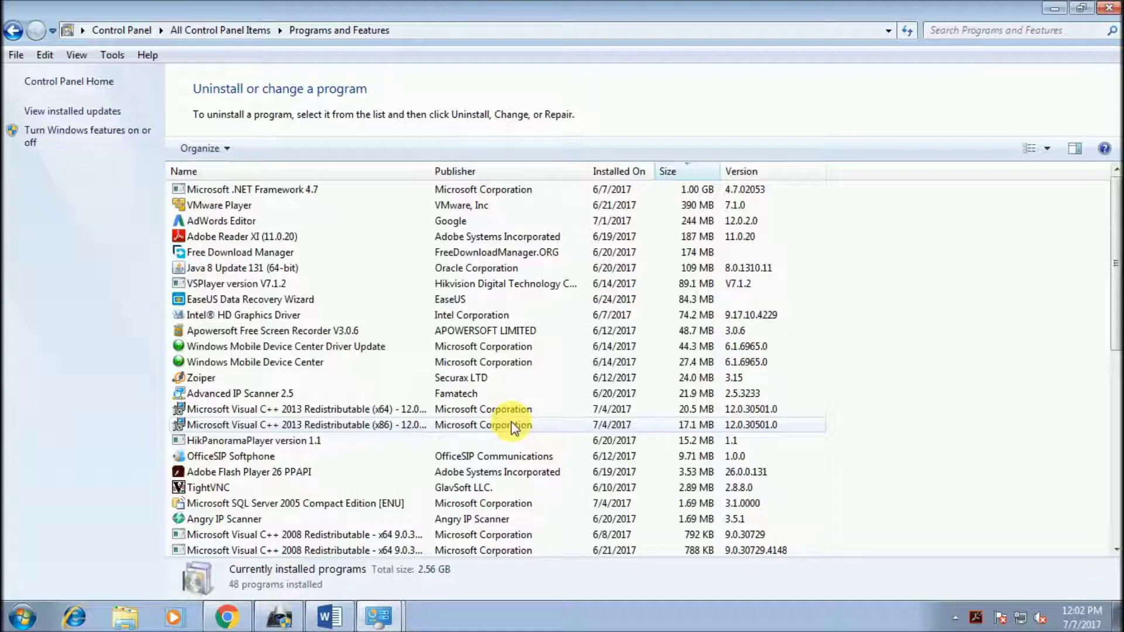
# Step: Go to Administrative Tools and launch Internet Information Services (IIS) Manager
pyautogui.click(70, 81)
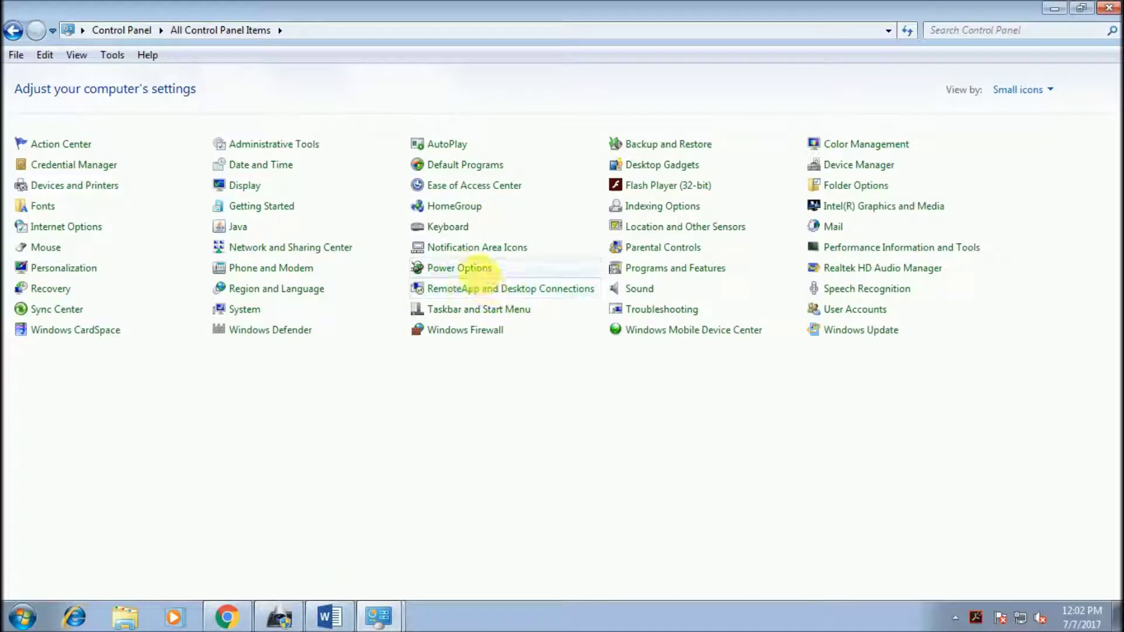
pyautogui.click(293, 147)
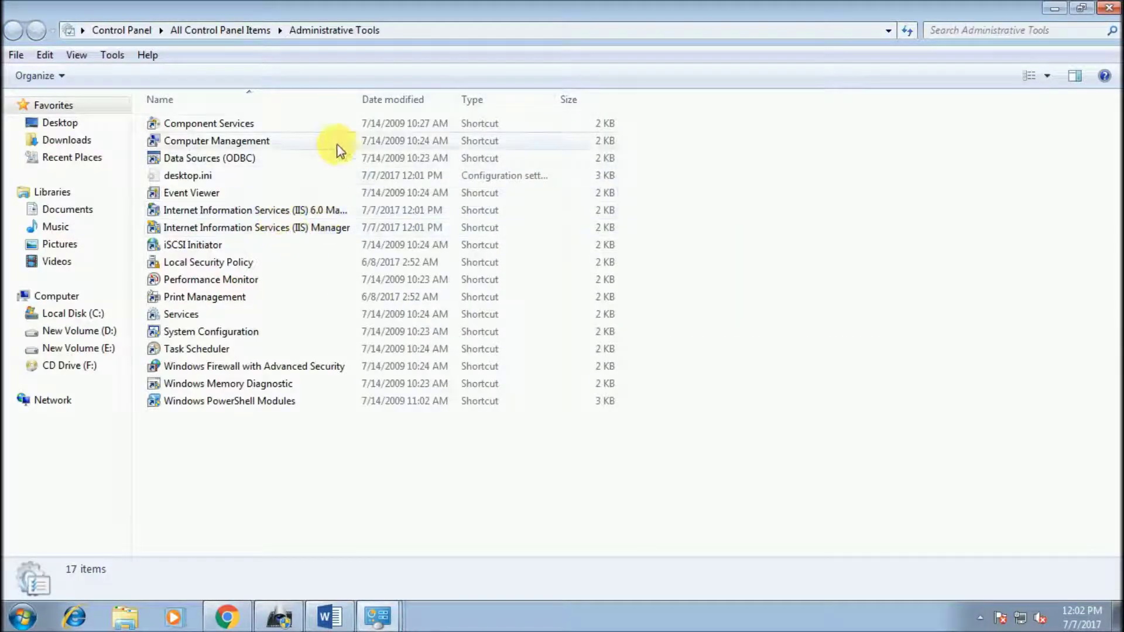
pyautogui.moveTo(359, 99); pyautogui.dragTo(537, 100)
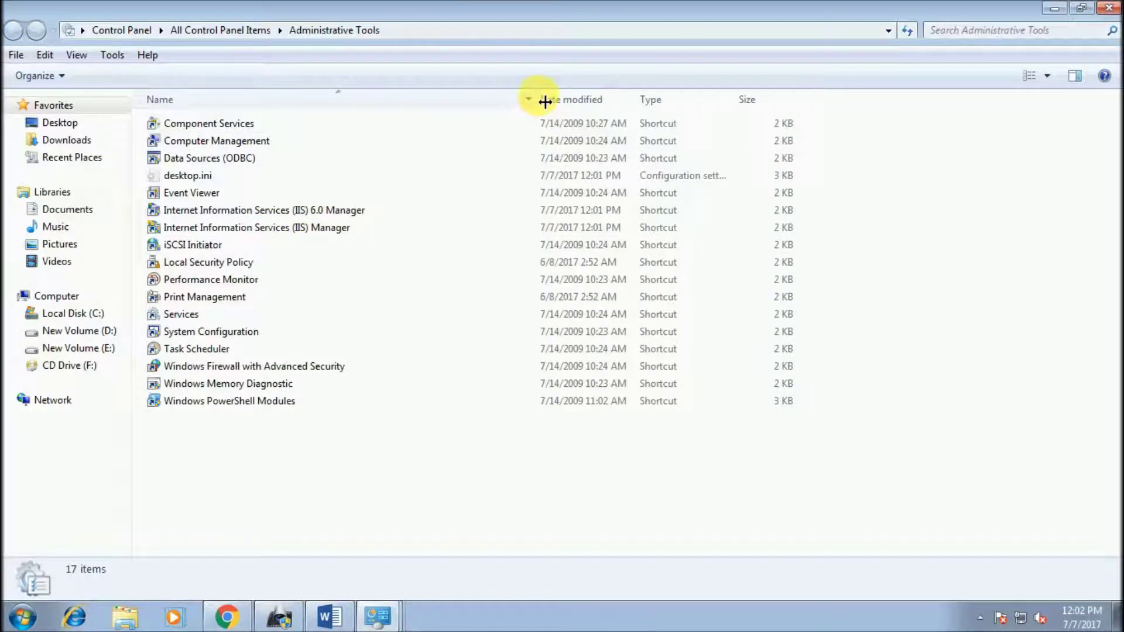
pyautogui.click(304, 228)
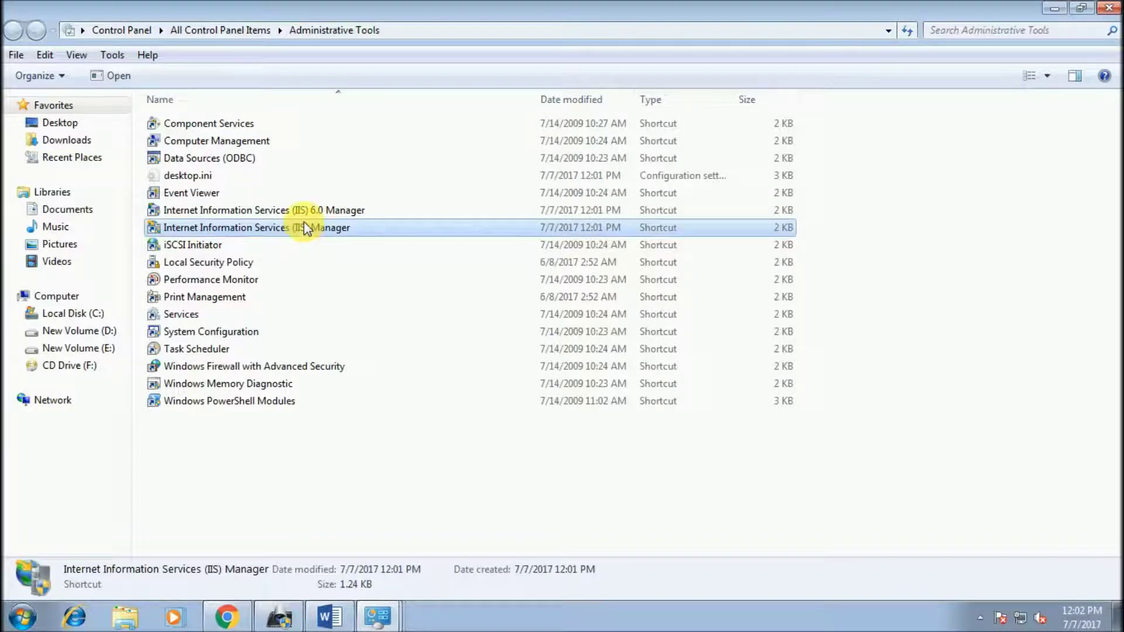
pyautogui.rightClick(304, 226)
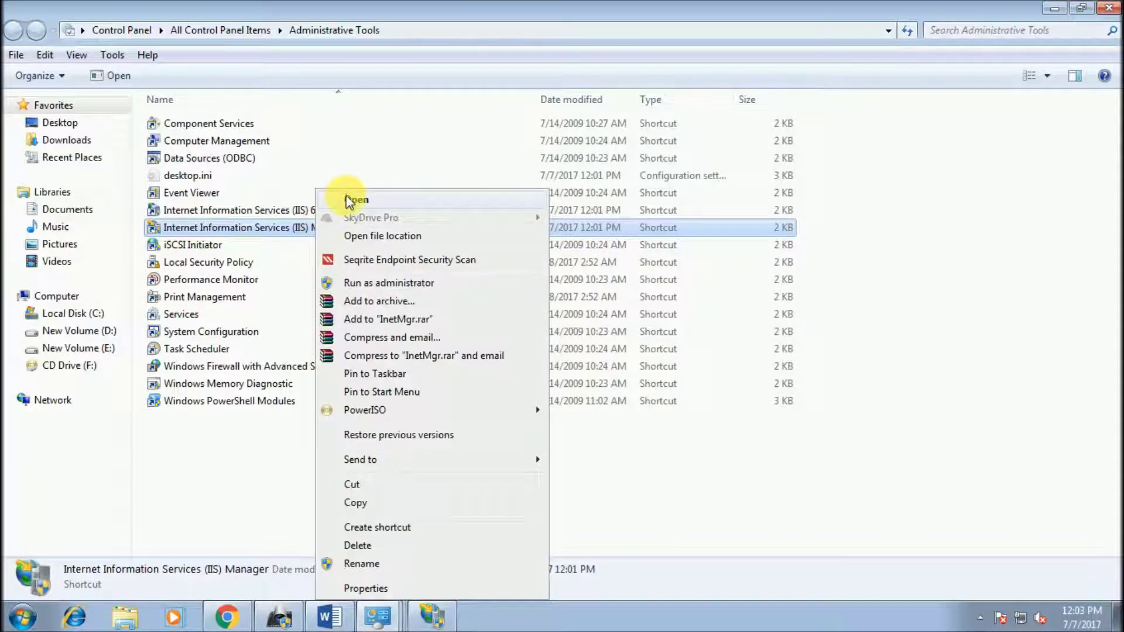
pyautogui.click(352, 199)
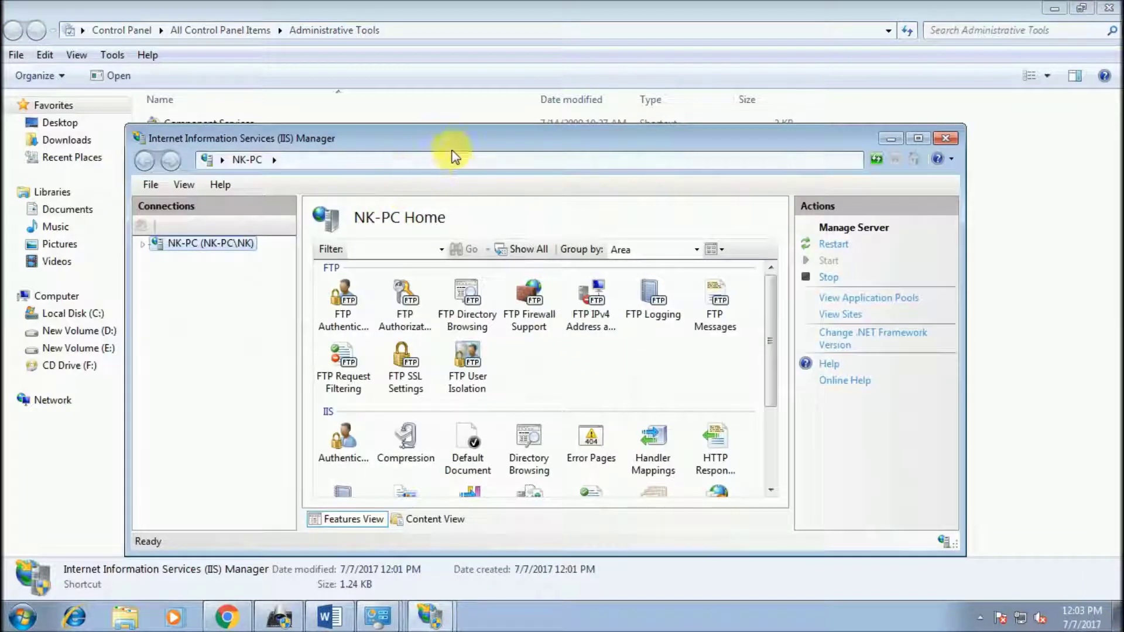
# Step: Maximize IIS Manager and add a new FTP site under Sites named XEROXSCAN
pyautogui.doubleClick(463, 136)
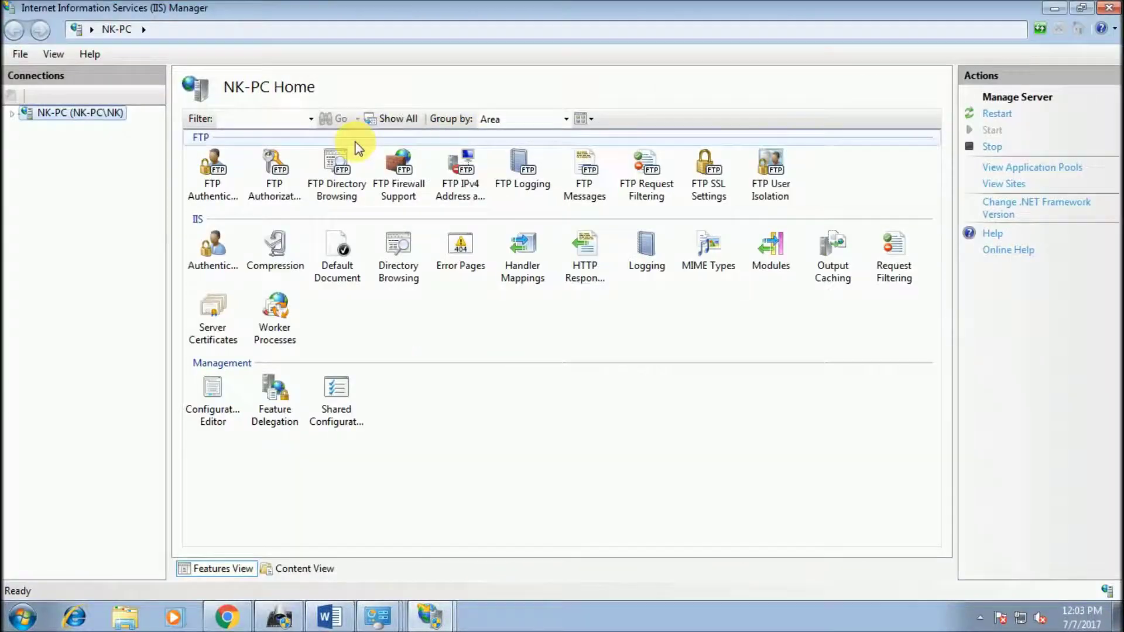
pyautogui.click(17, 113)
pyautogui.doubleClick(52, 145)
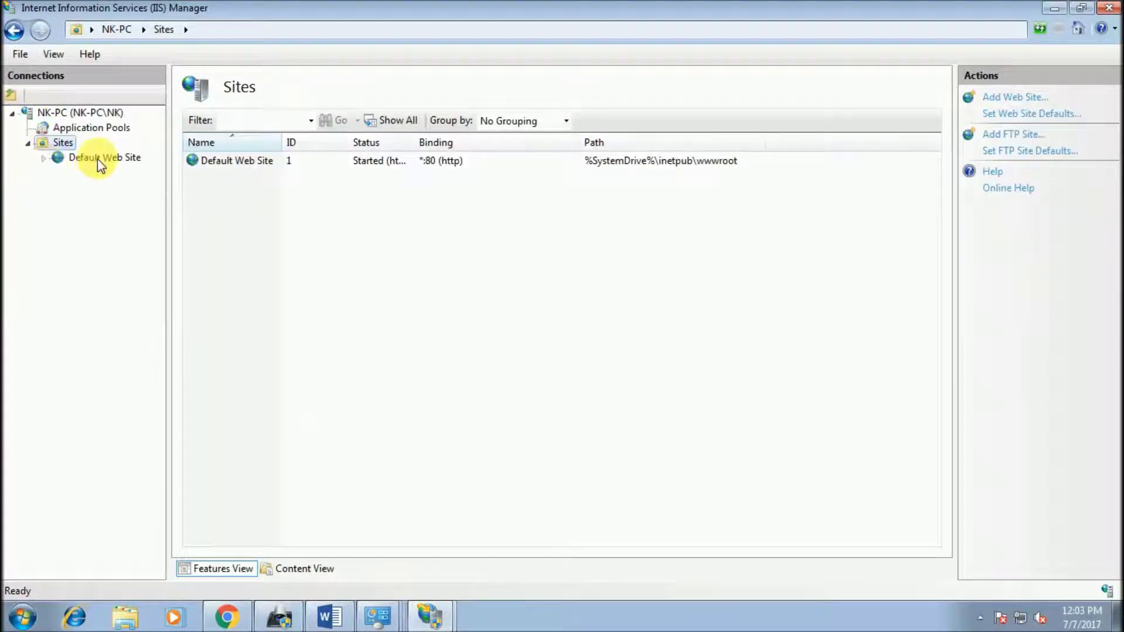
pyautogui.rightClick(63, 146)
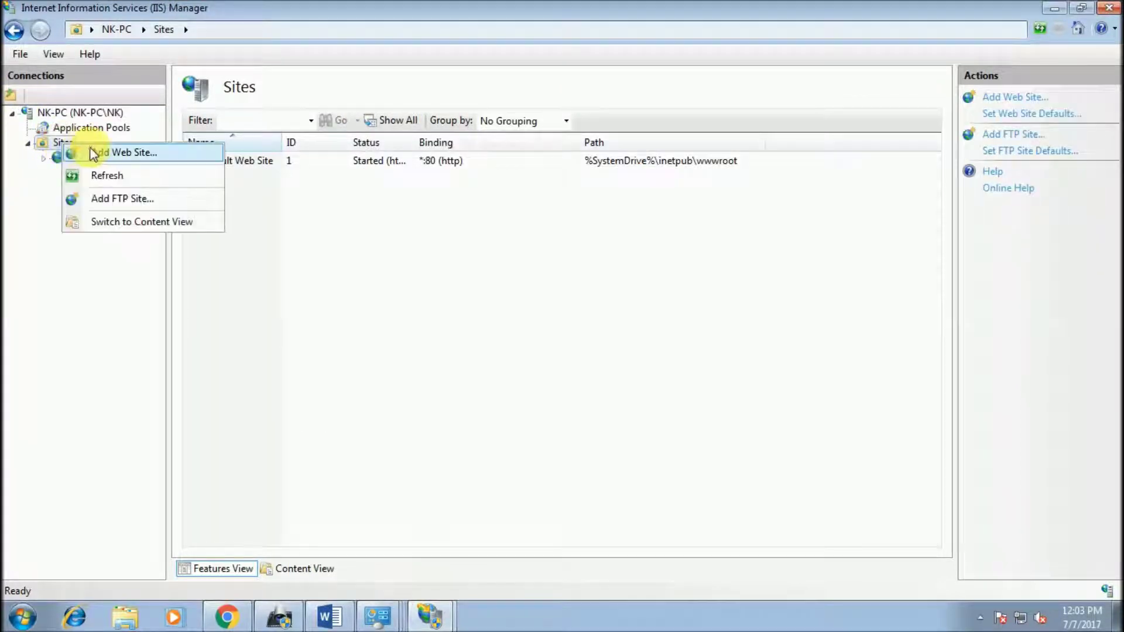
pyautogui.click(100, 196)
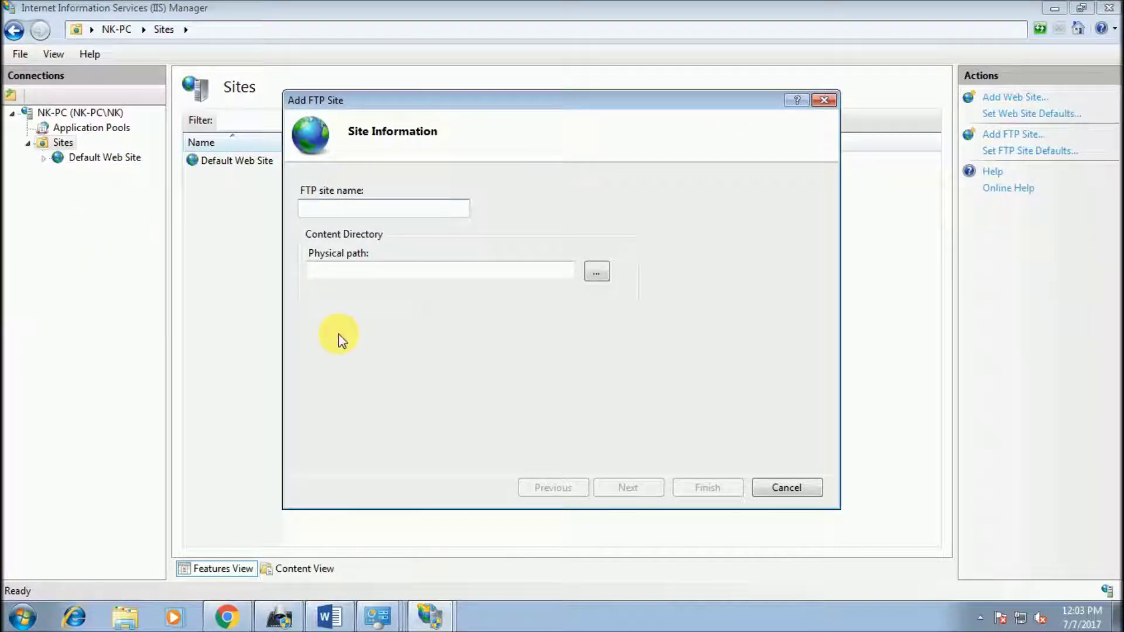
pyautogui.write('XEROX')
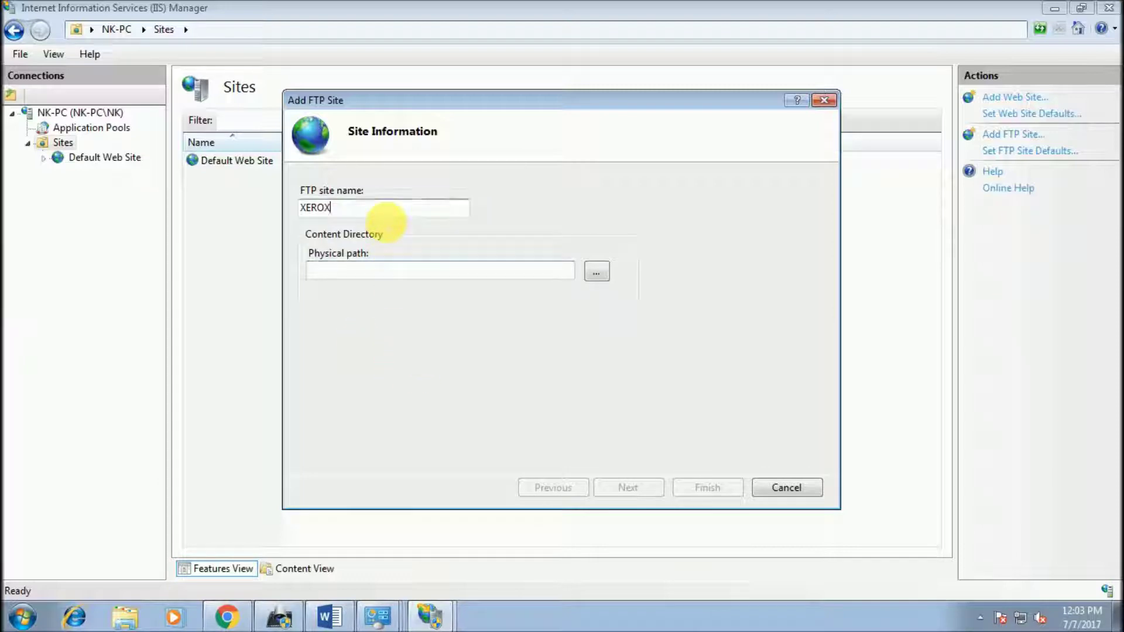
pyautogui.write(' SCA')
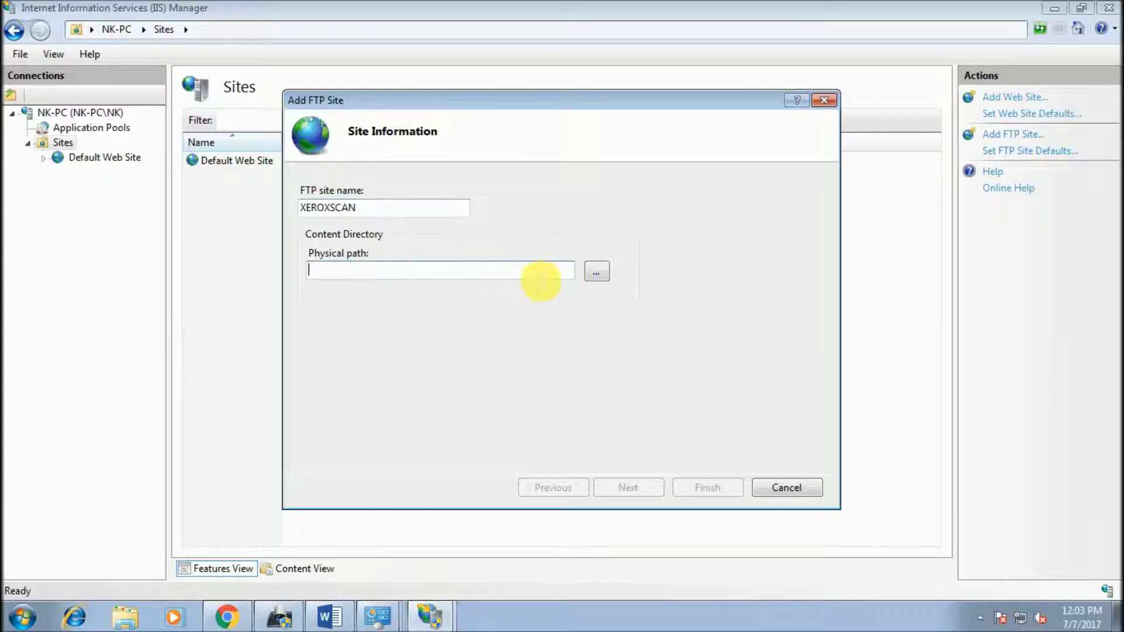
pyautogui.click(527, 275)
# Step: Browse to \\192.168.0.45 via Run and open its Users share
pyautogui.click(22, 617)
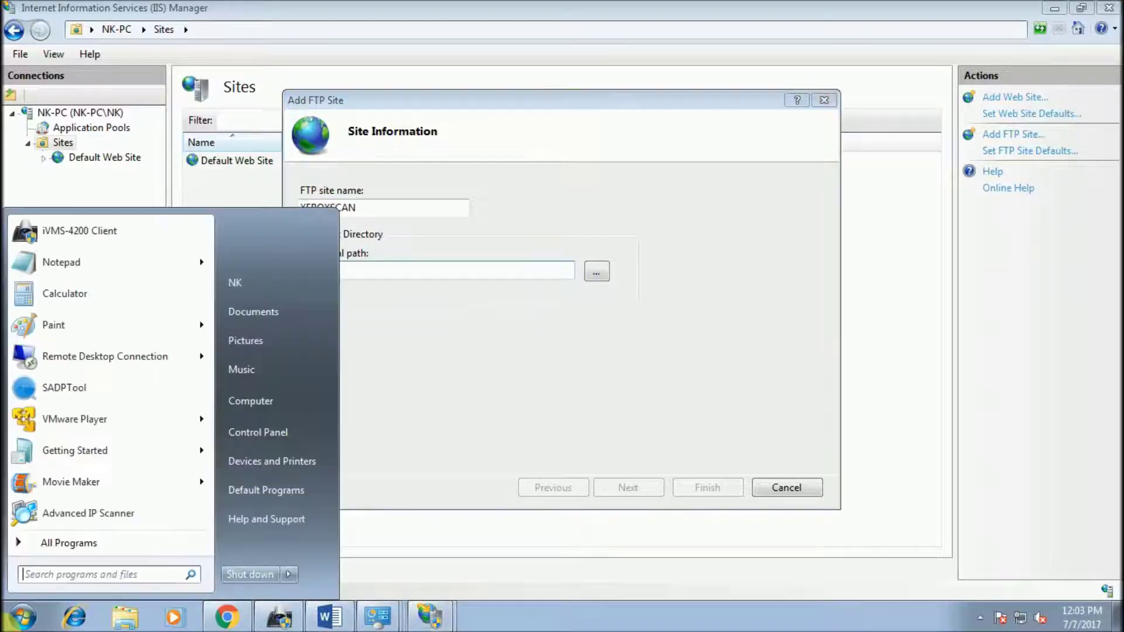
pyautogui.press('super+r')
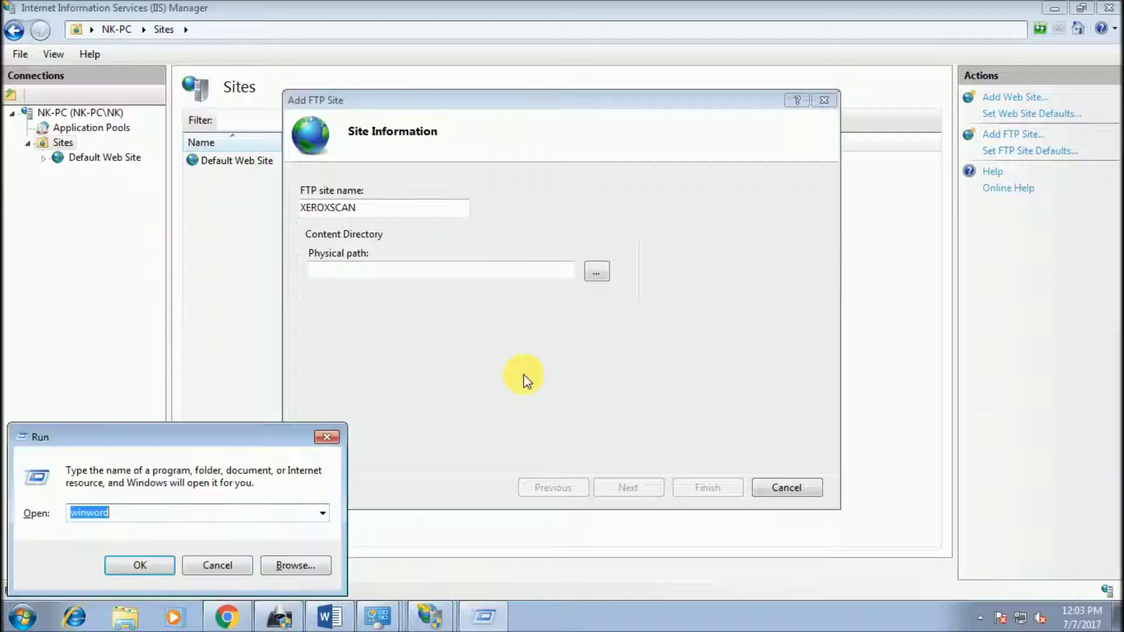
pyautogui.write('\\\\192.1')
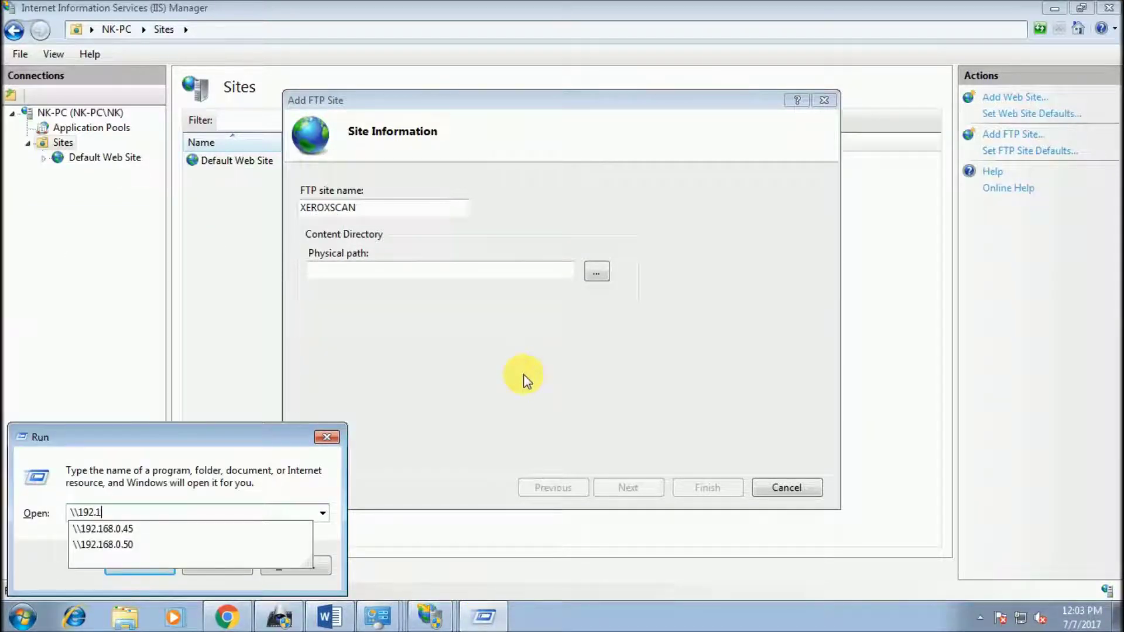
pyautogui.press('Down')
pyautogui.press('Return')
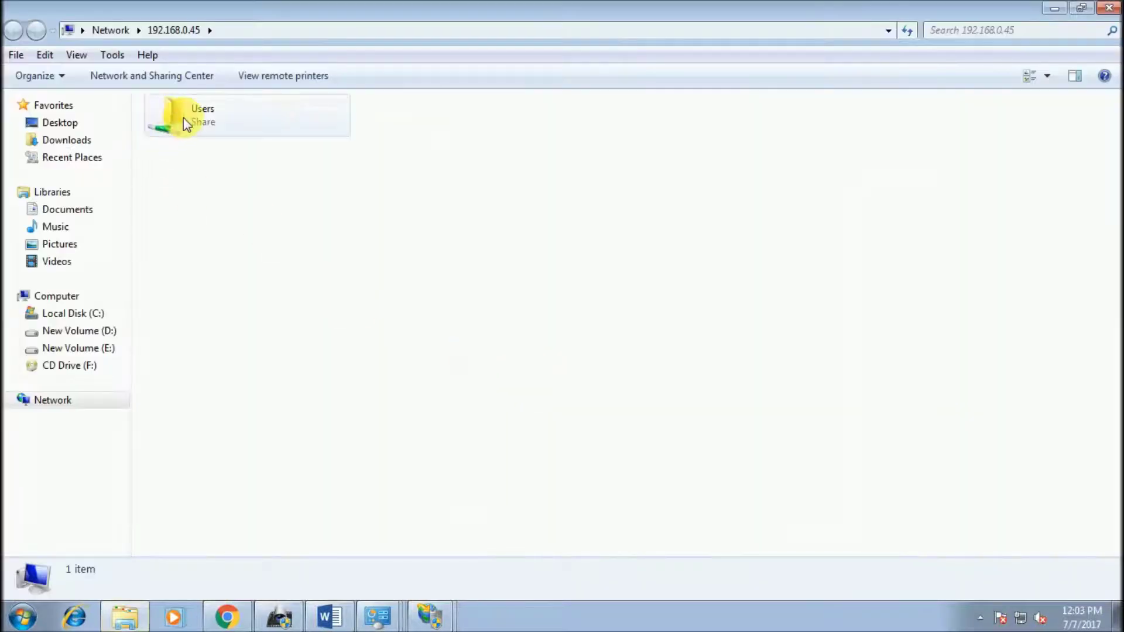
pyautogui.doubleClick(184, 117)
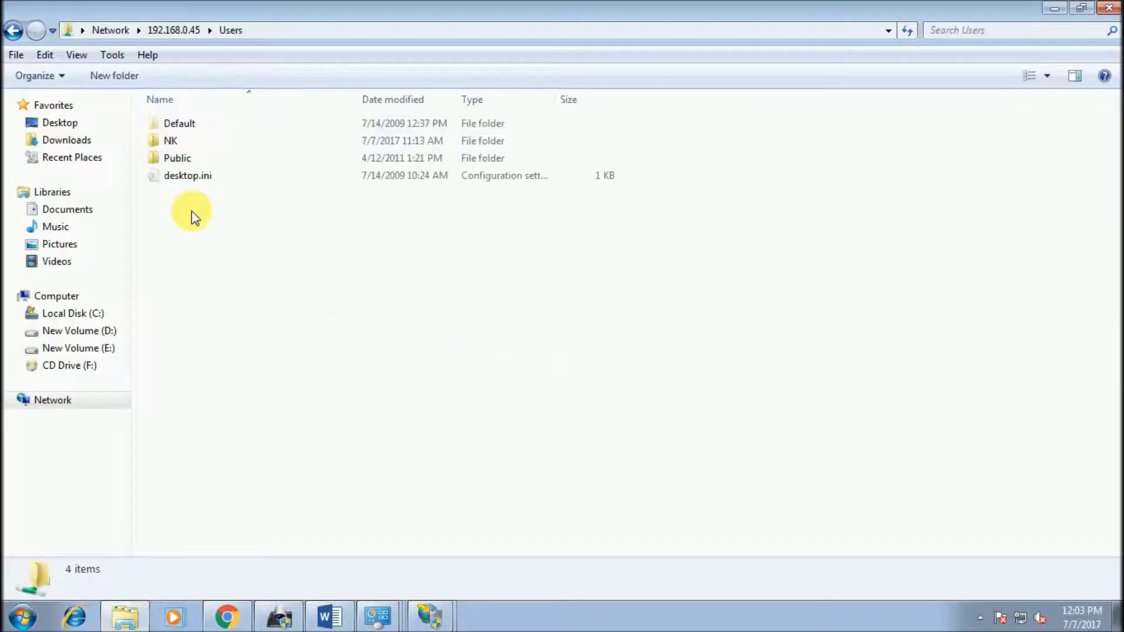
pyautogui.rightClick(193, 247)
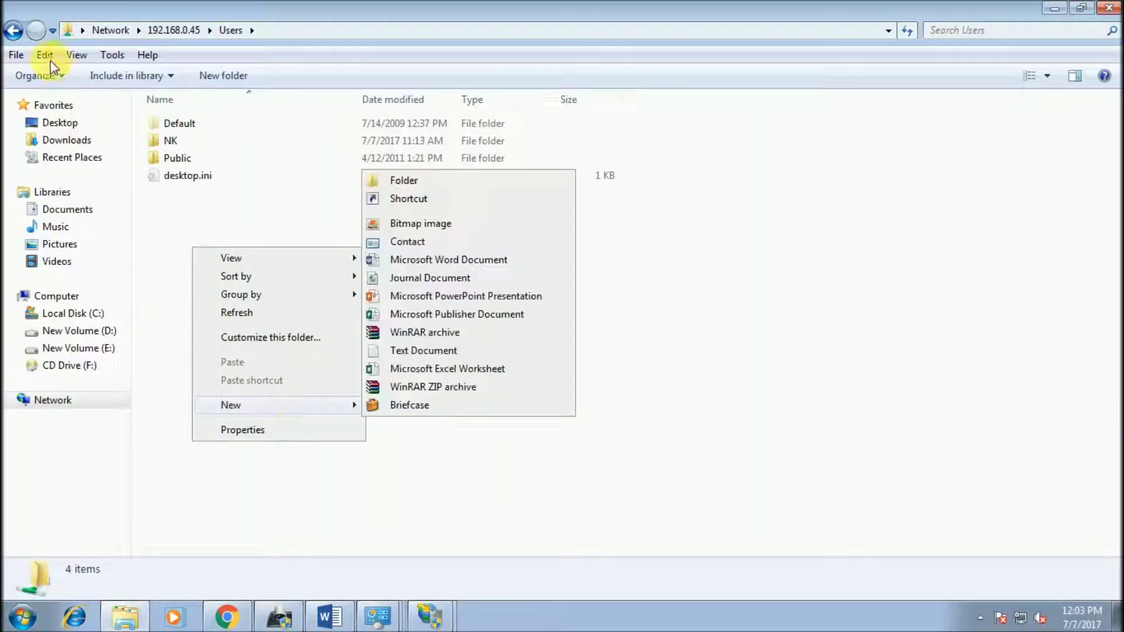
# Step: Create a new folder named SCAN on New Volume (E:)
pyautogui.click(13, 30)
pyautogui.press('super+d')
pyautogui.press('super')
pyautogui.click(248, 403)
pyautogui.click(620, 153)
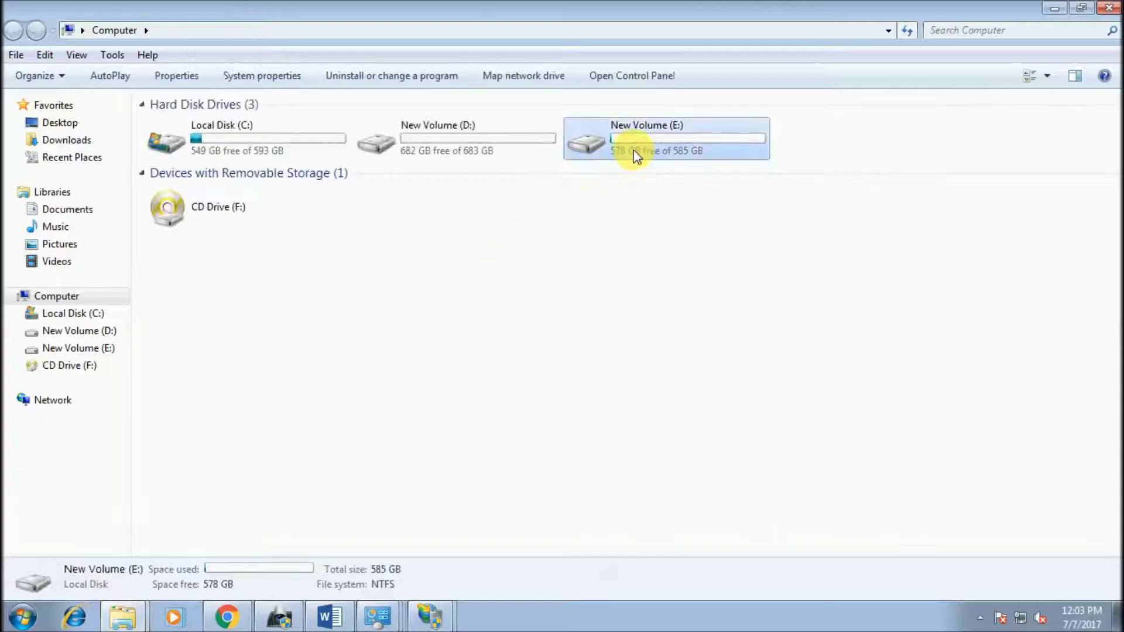
pyautogui.doubleClick(621, 147)
pyautogui.rightClick(199, 345)
pyautogui.moveTo(351, 525)
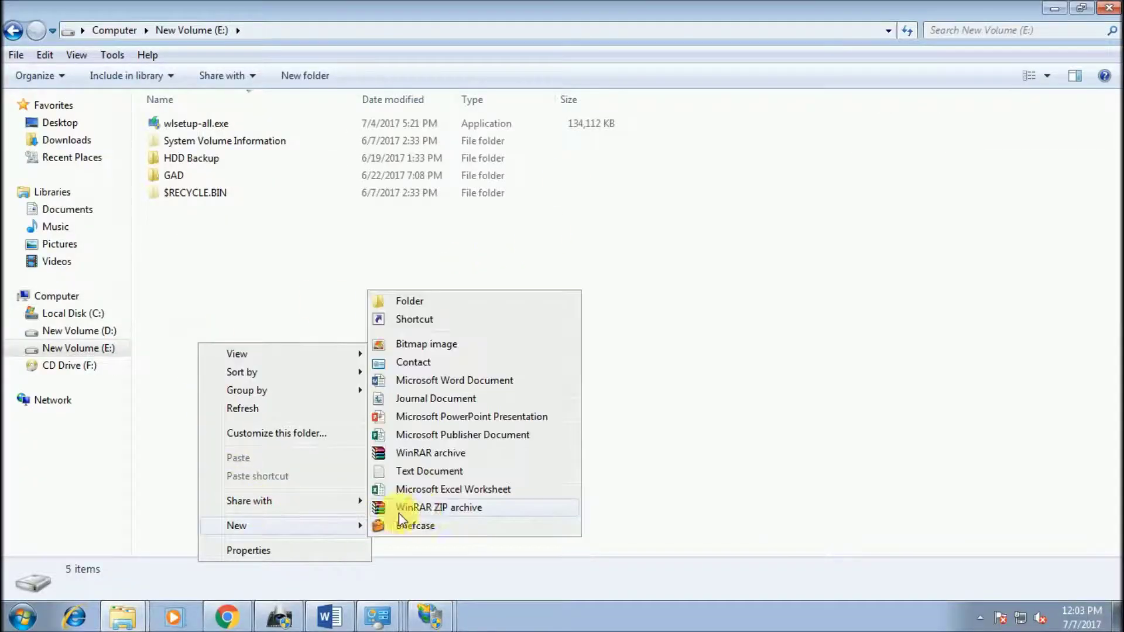
pyautogui.click(430, 303)
pyautogui.write('SCAN')
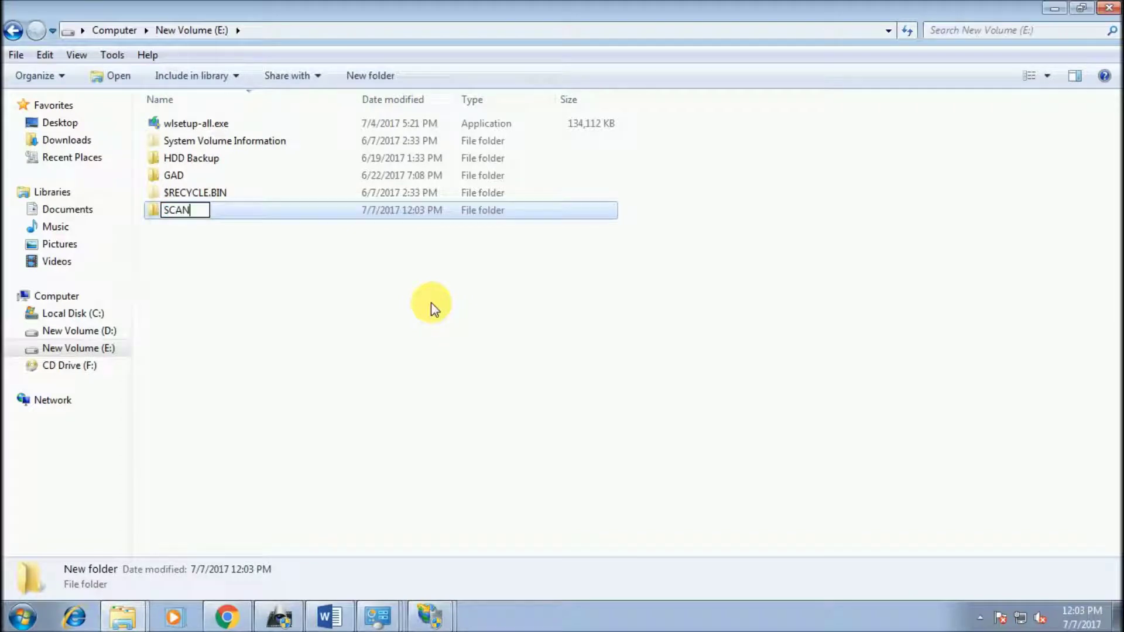
pyautogui.press('Return')
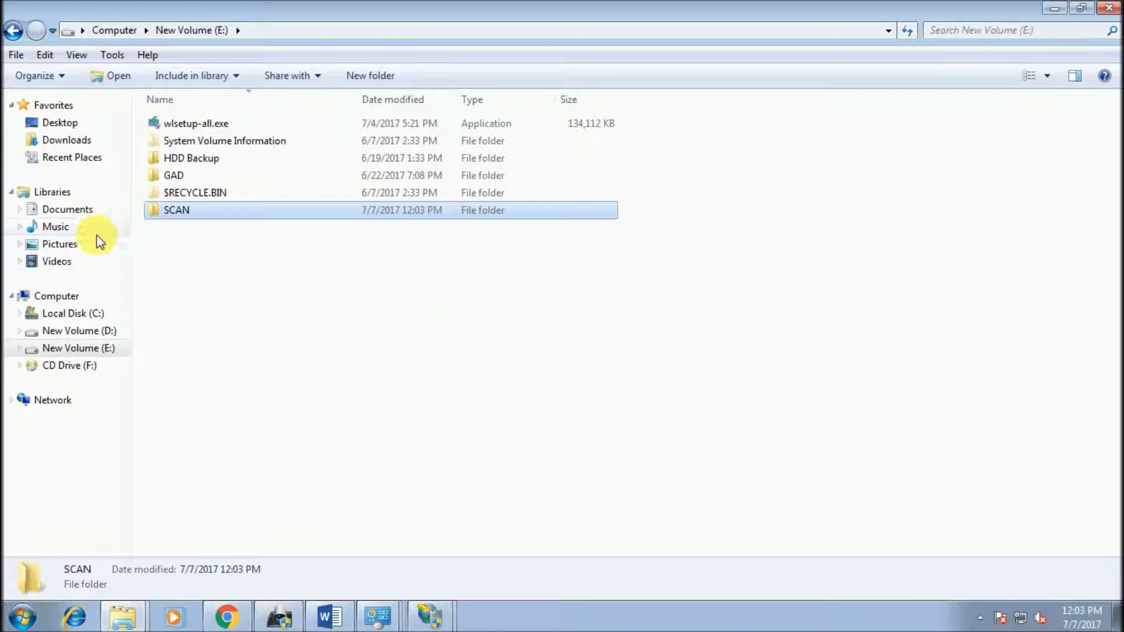
# Step: Share the SCAN folder with Everyone at Read/Write permission
pyautogui.rightClick(160, 209)
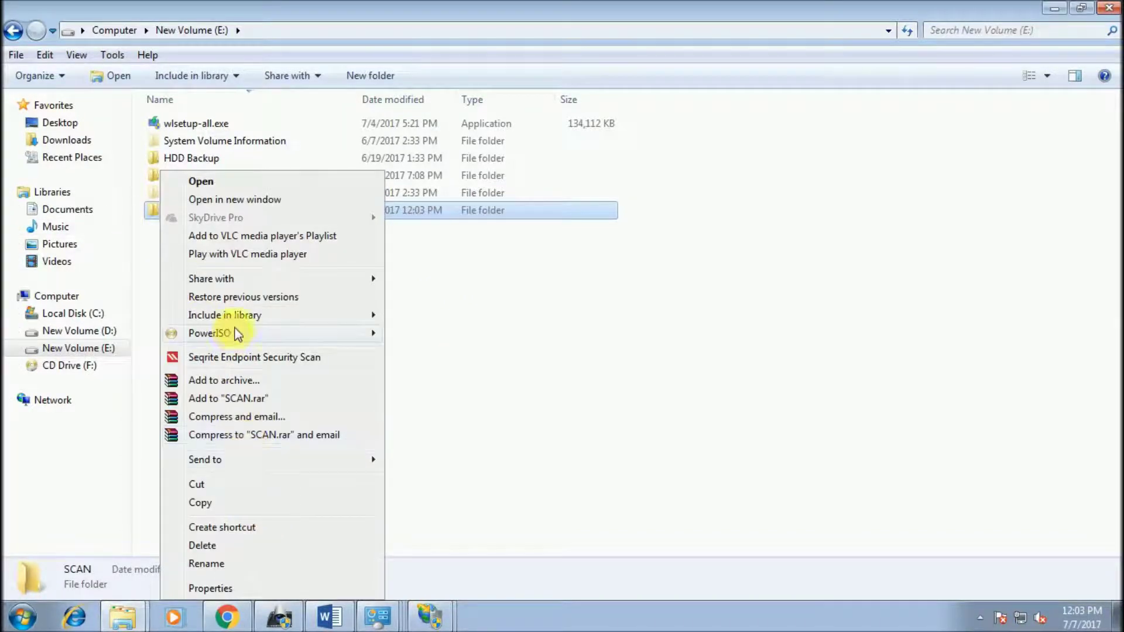
pyautogui.moveTo(283, 279)
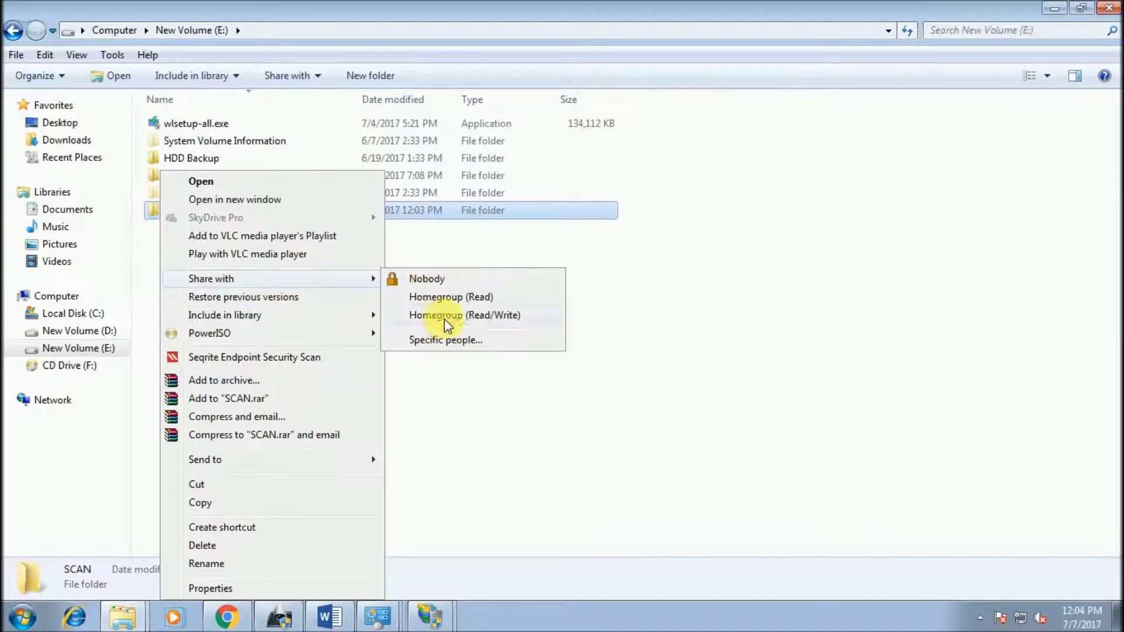
pyautogui.click(439, 338)
pyautogui.click(681, 262)
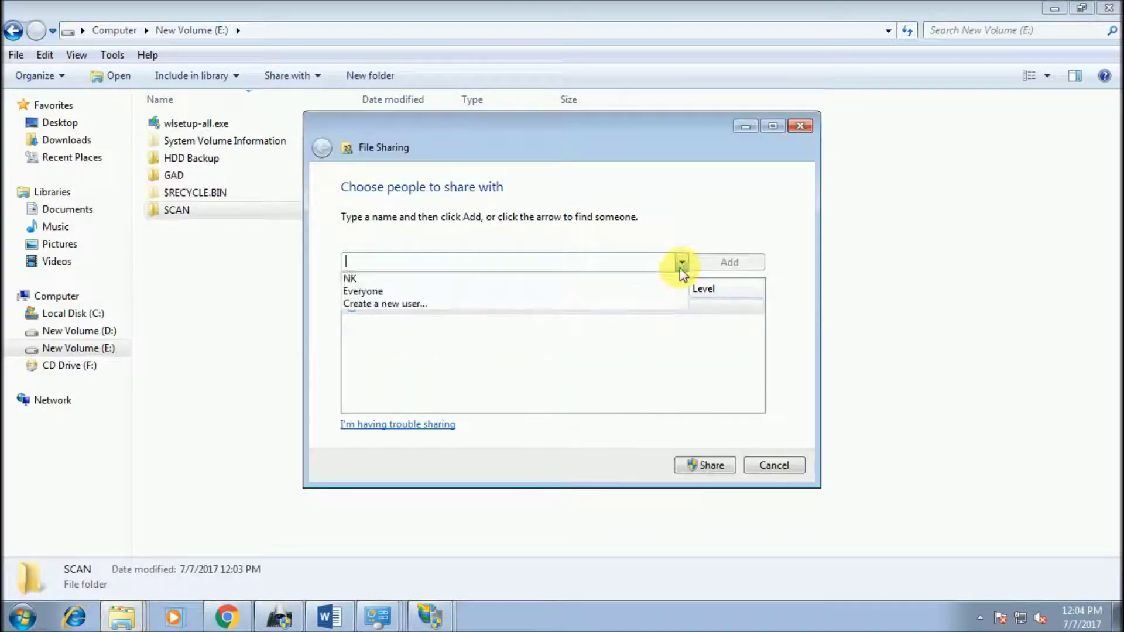
pyautogui.click(507, 292)
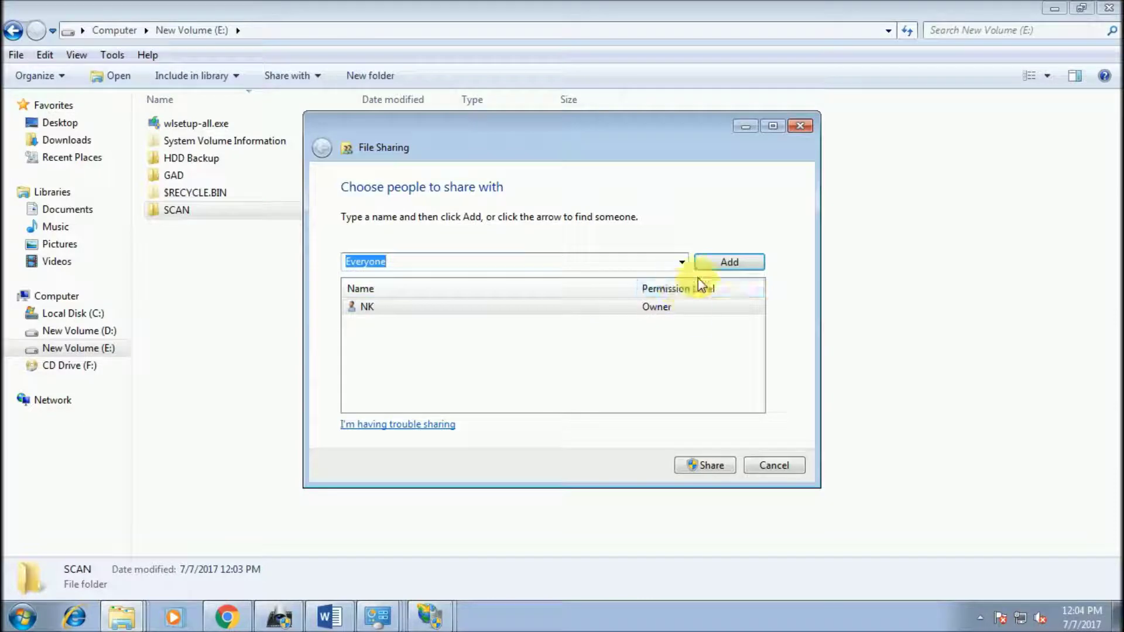
pyautogui.click(720, 274)
pyautogui.click(664, 307)
pyautogui.click(697, 328)
pyautogui.click(711, 461)
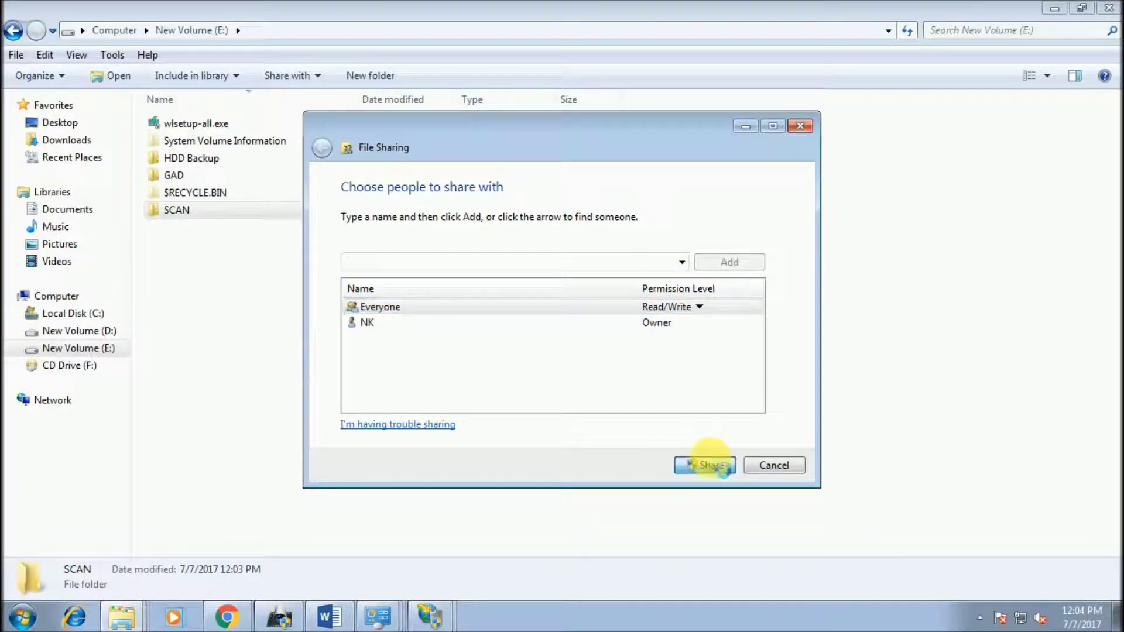
pyautogui.click(758, 462)
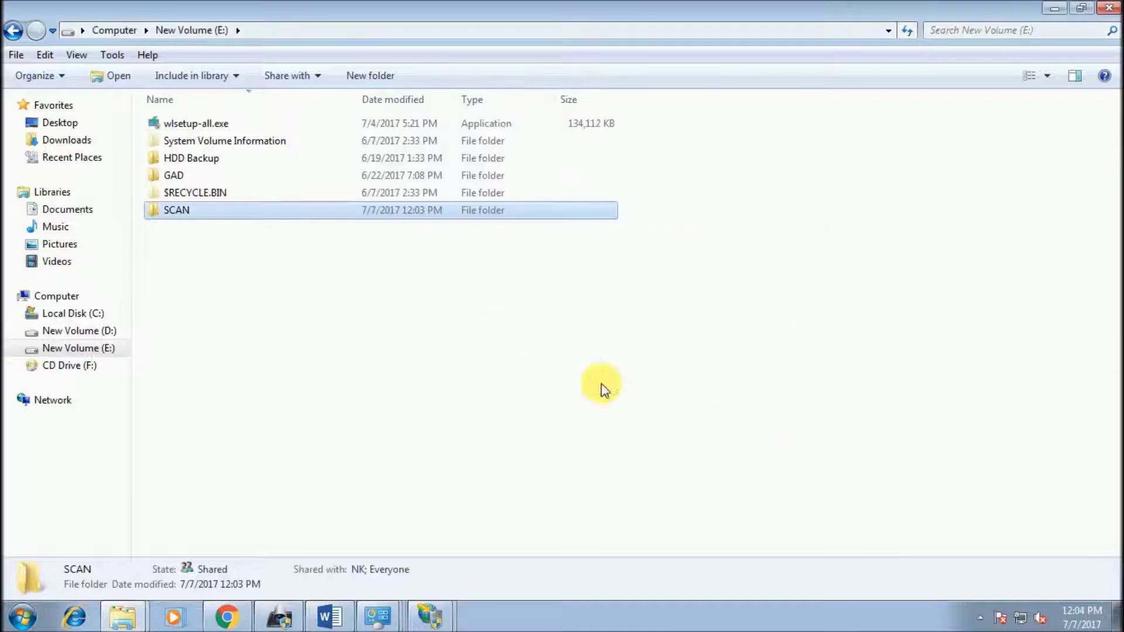
# Step: Copy the \\192.168.0.45\scan network path and paste it as the FTP site's physical path
pyautogui.click(466, 248)
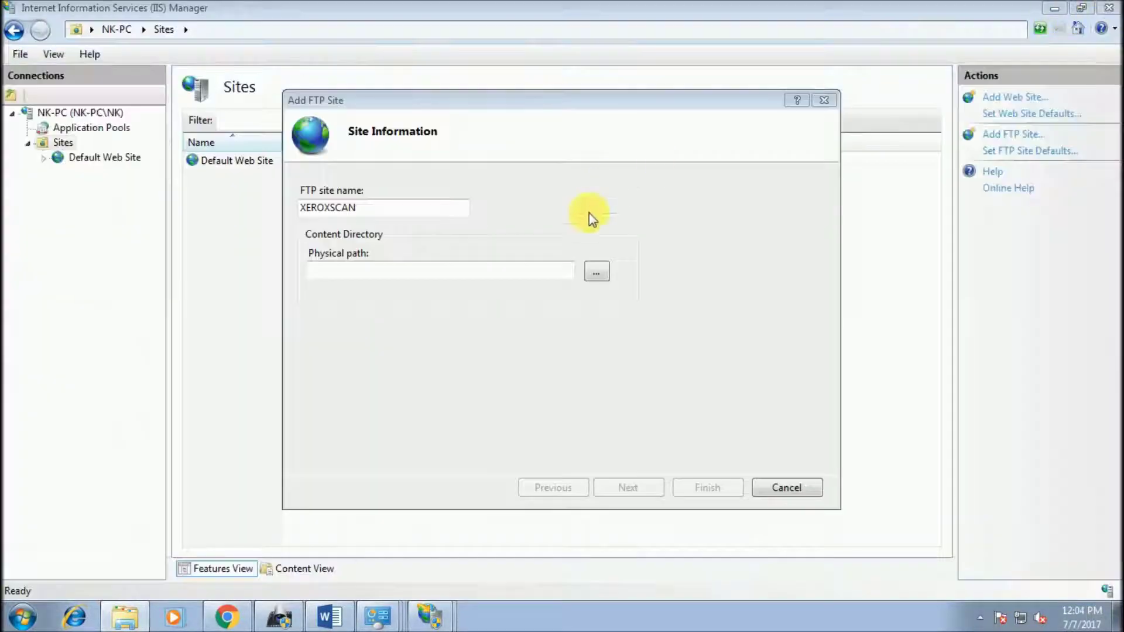
pyautogui.press('super+r')
pyautogui.press('Return')
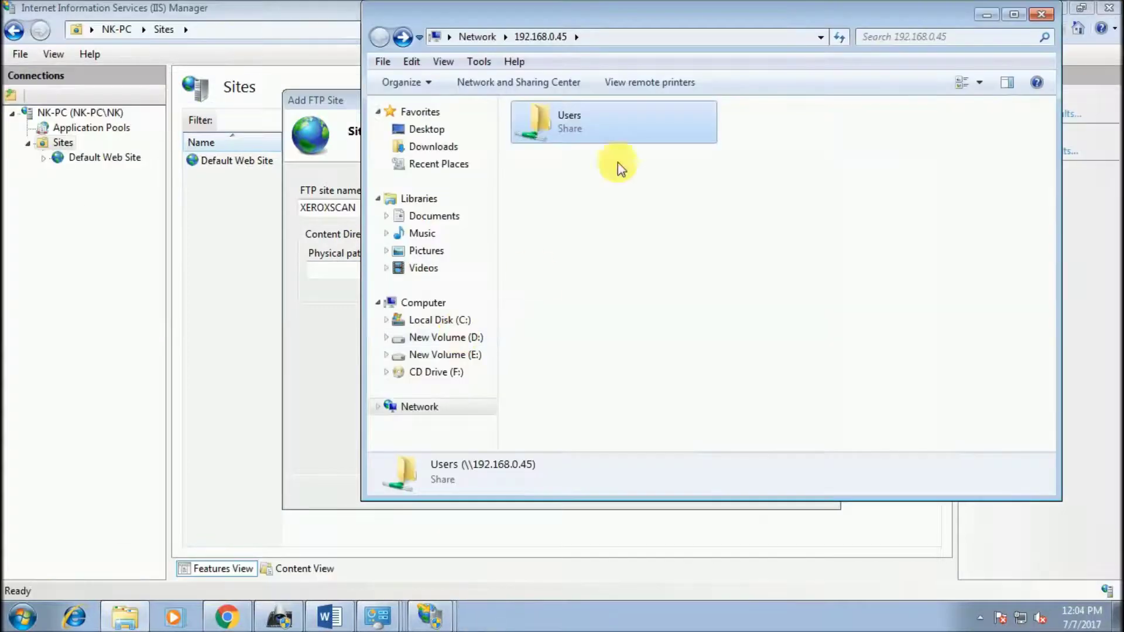
pyautogui.rightClick(592, 206)
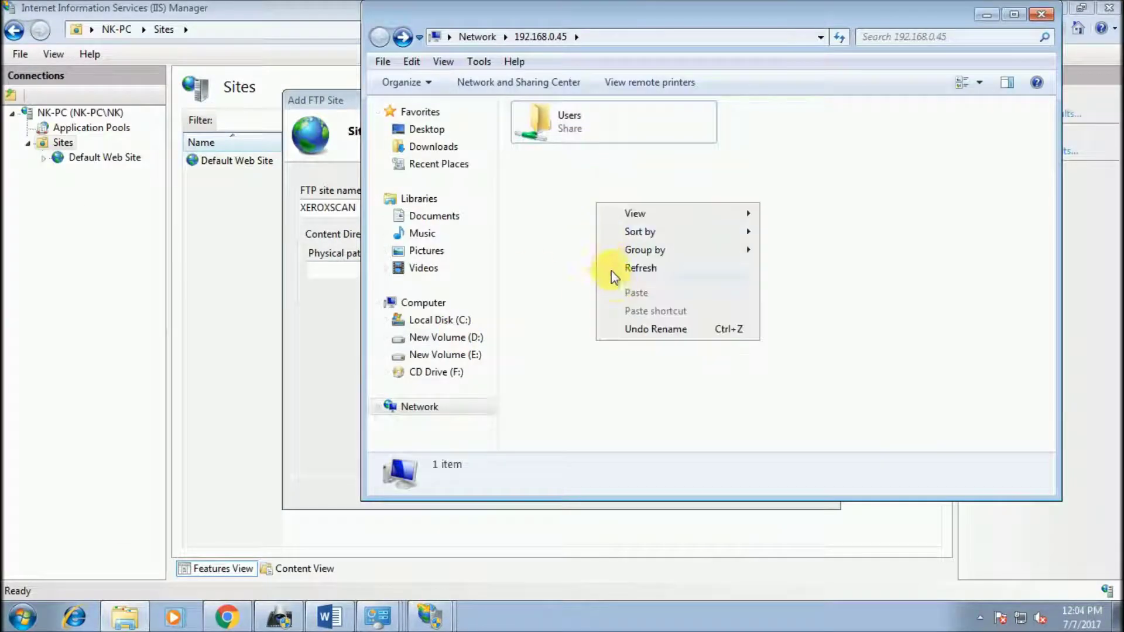
pyautogui.click(611, 270)
pyautogui.doubleClick(581, 140)
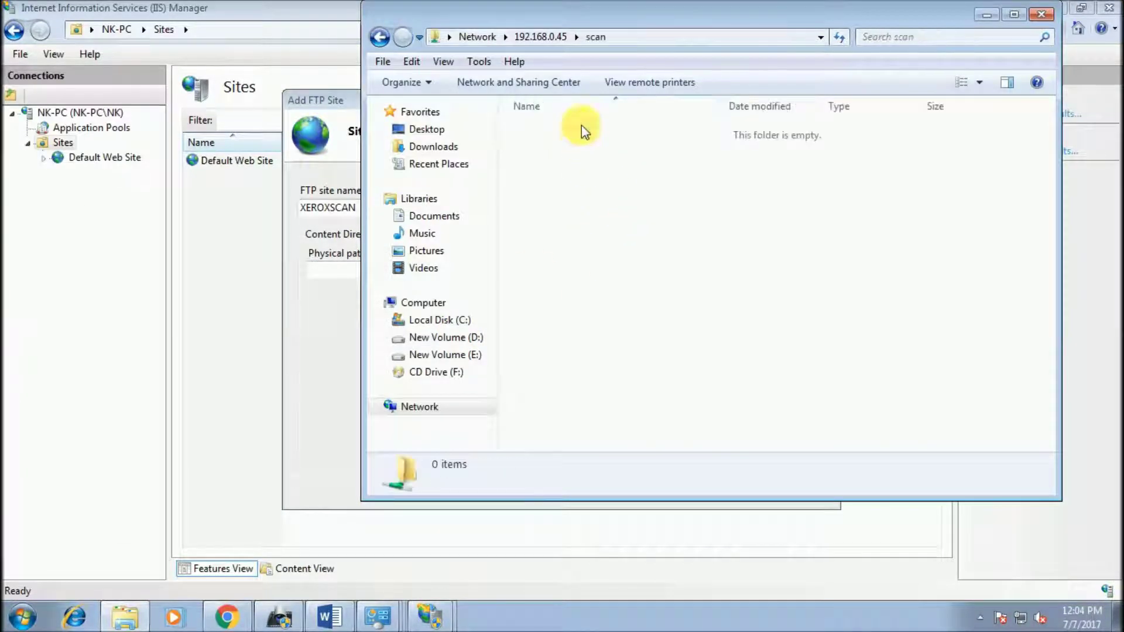
pyautogui.click(667, 38)
pyautogui.hotkey('ctrl', 'c')
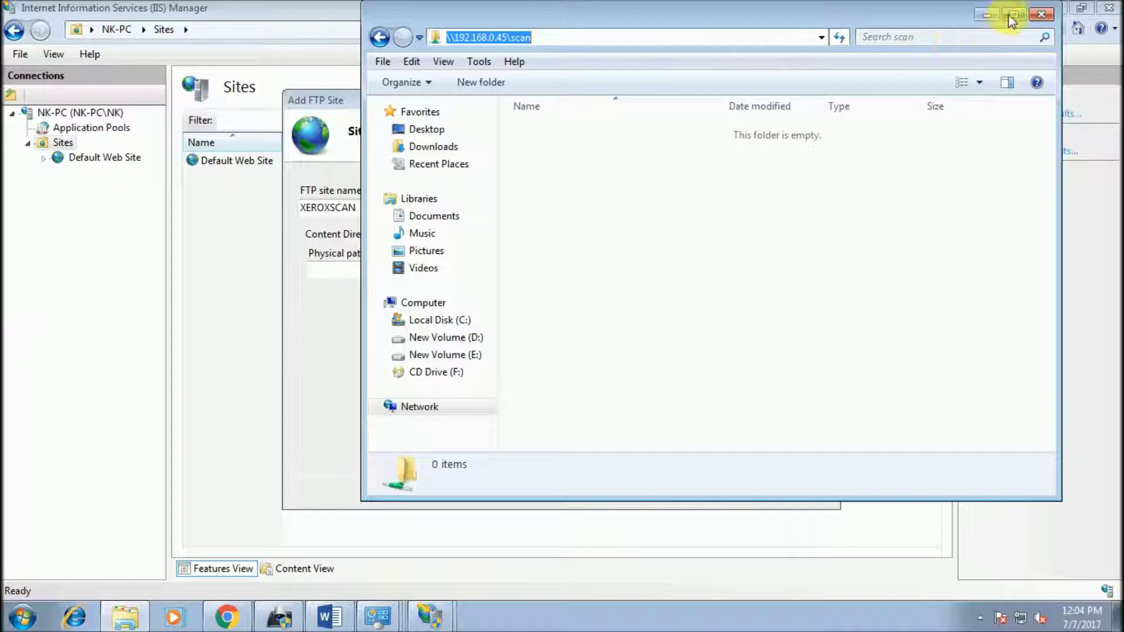
pyautogui.click(1041, 15)
pyautogui.hotkey('ctrl', 'v')
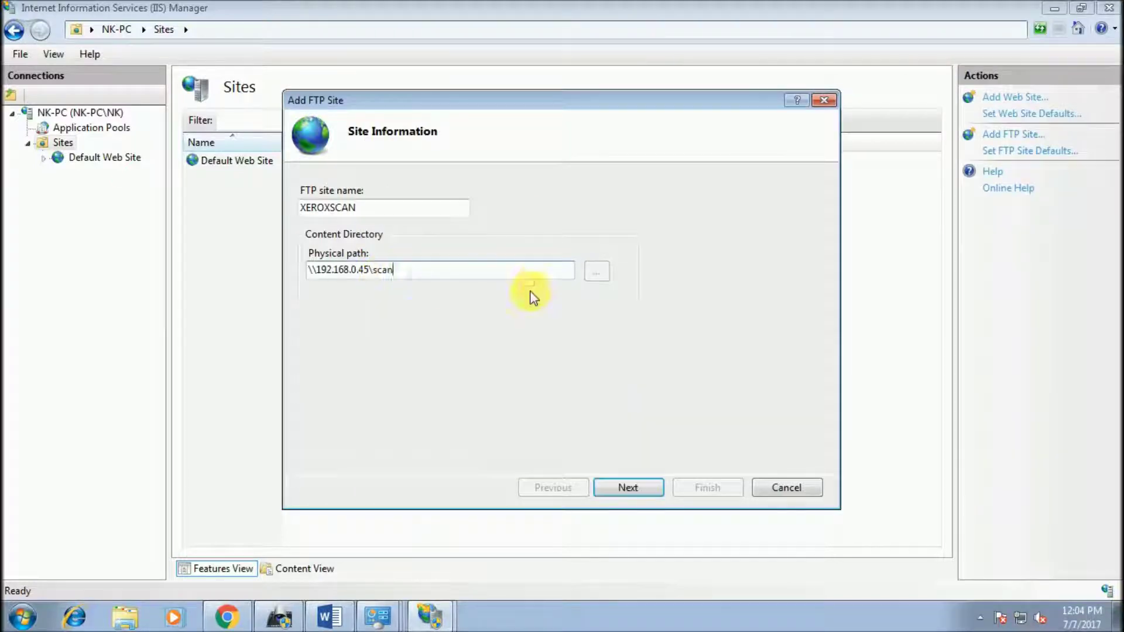
pyautogui.click(635, 493)
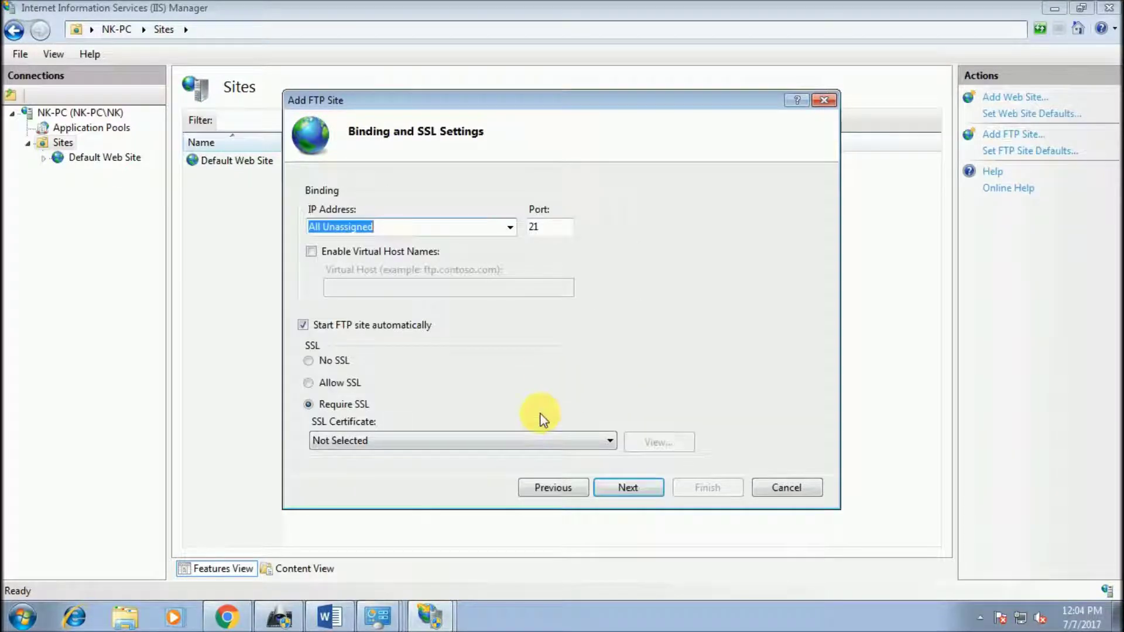
# Step: Bind the site to port 21 without SSL, with basic authentication and read/write for the specified user
pyautogui.click(510, 228)
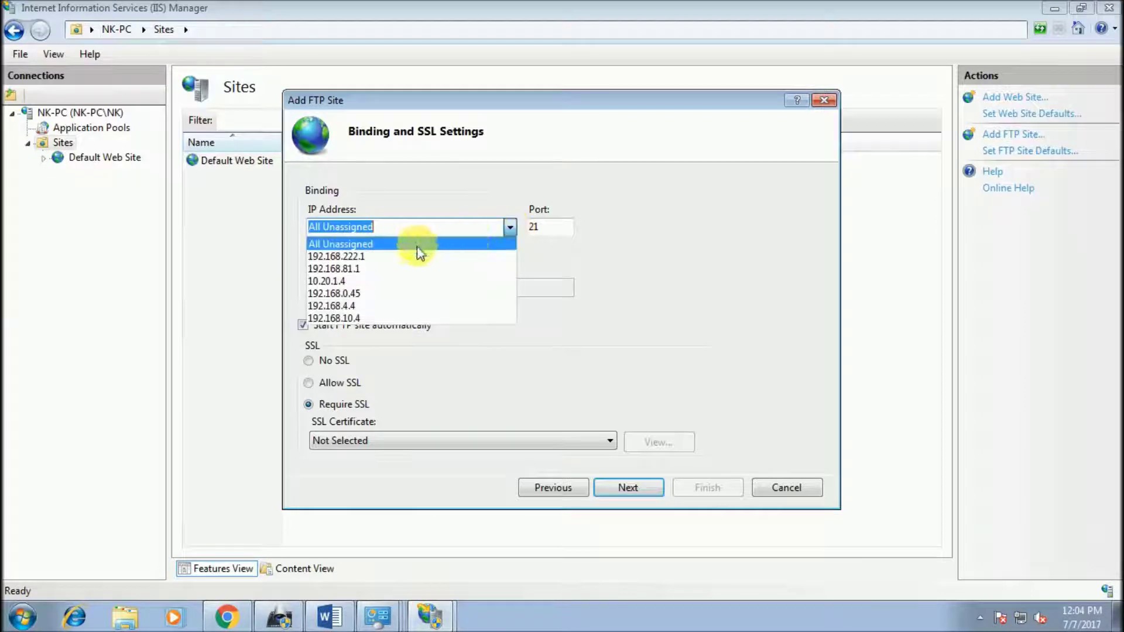
pyautogui.click(550, 227)
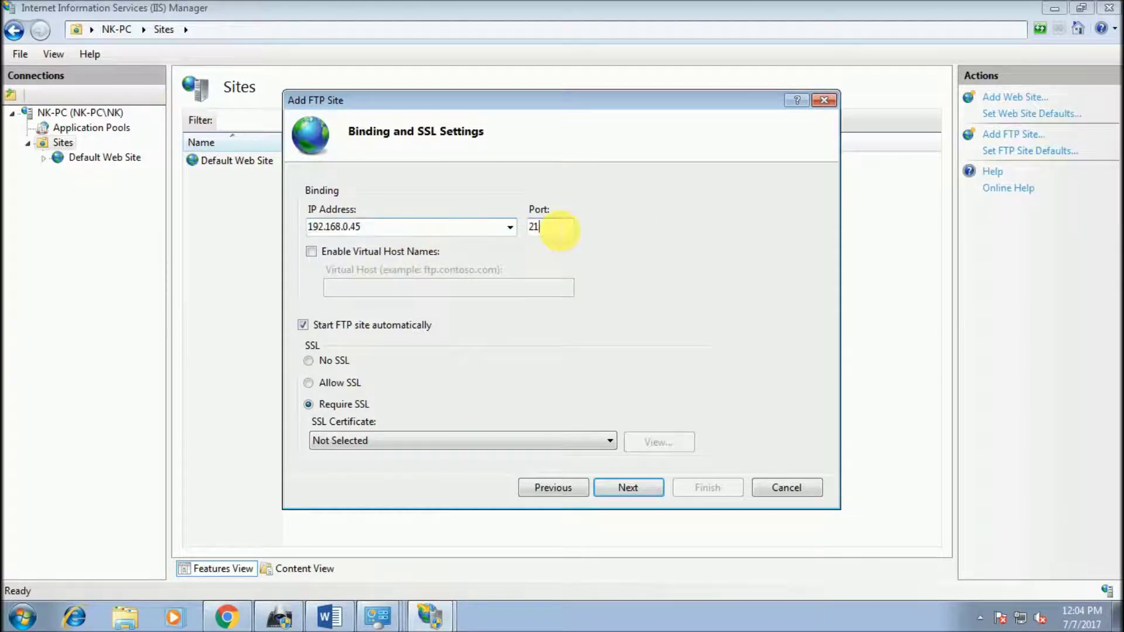
pyautogui.click(311, 360)
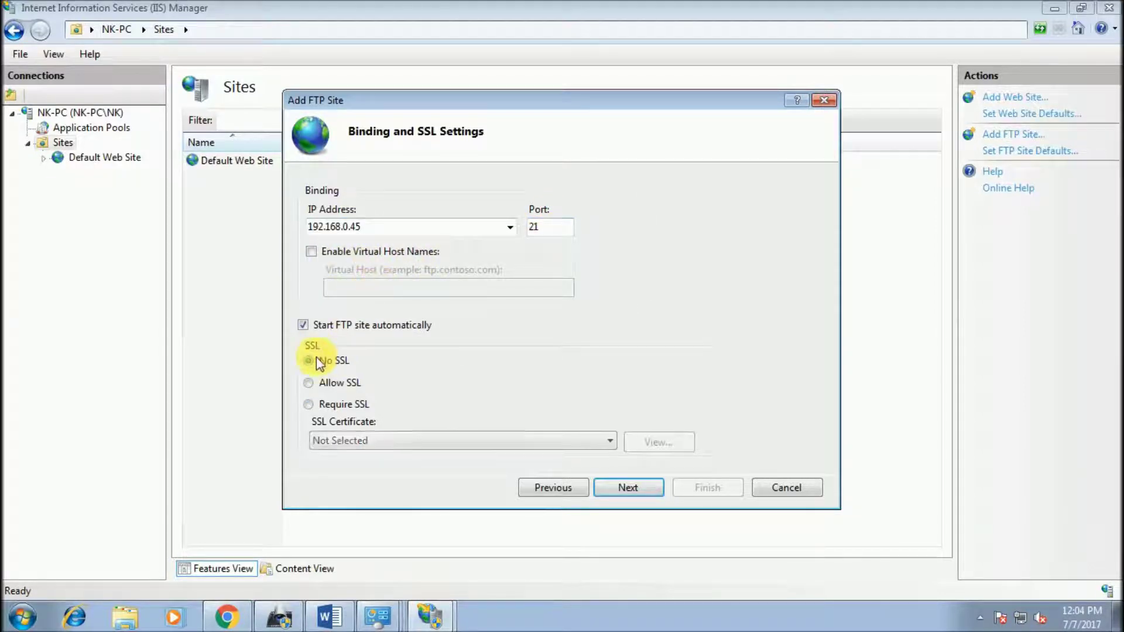
pyautogui.click(620, 490)
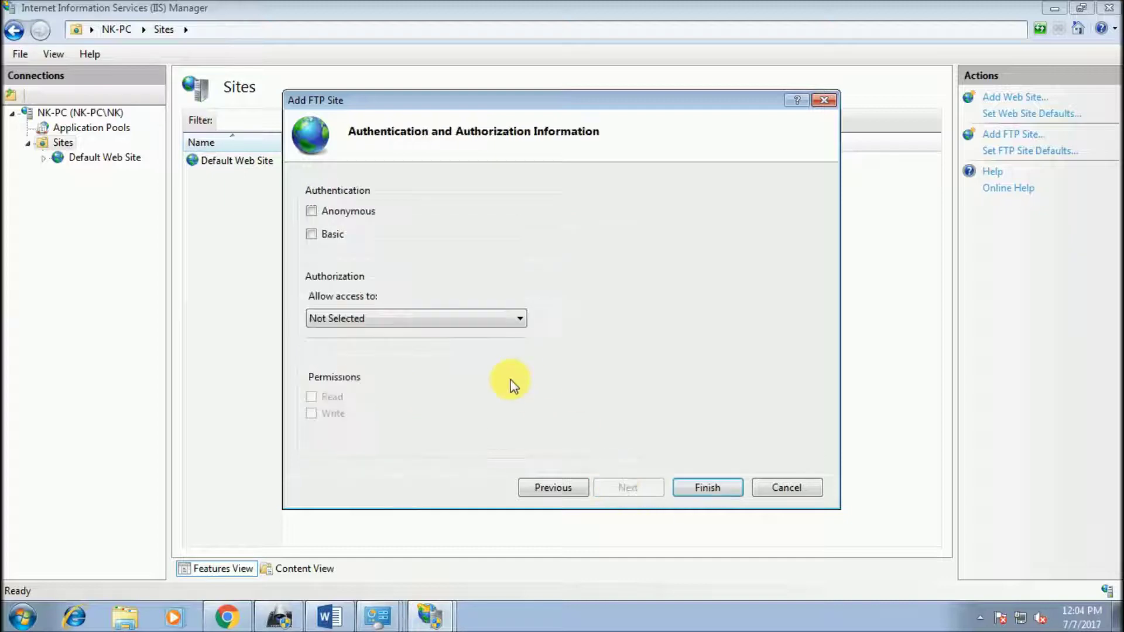
pyautogui.click(334, 237)
pyautogui.click(375, 318)
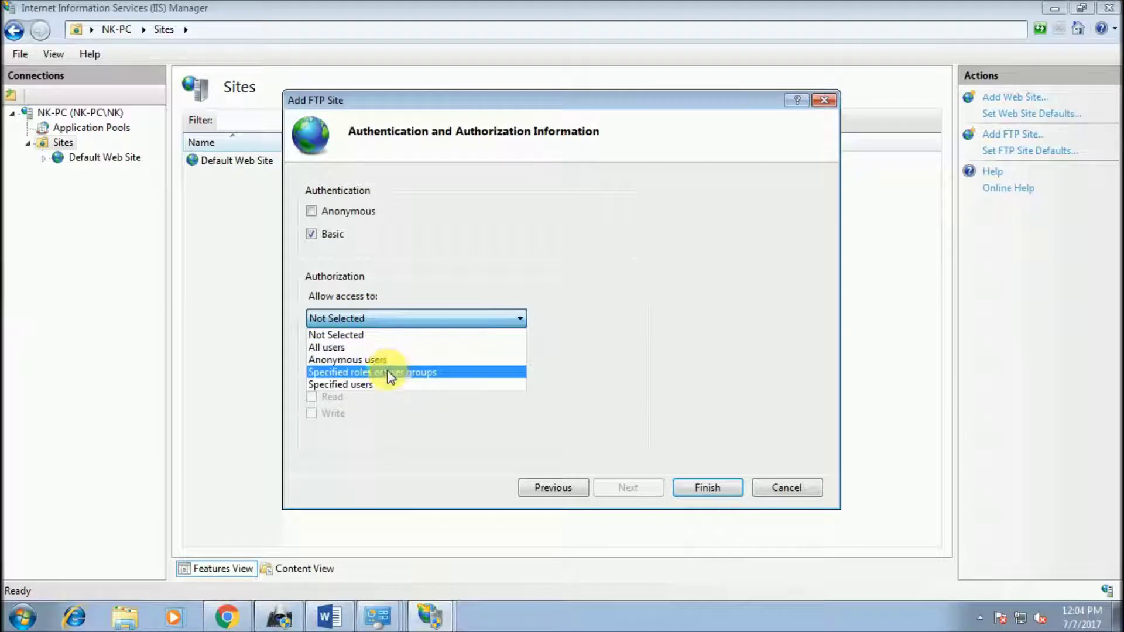
pyautogui.click(386, 384)
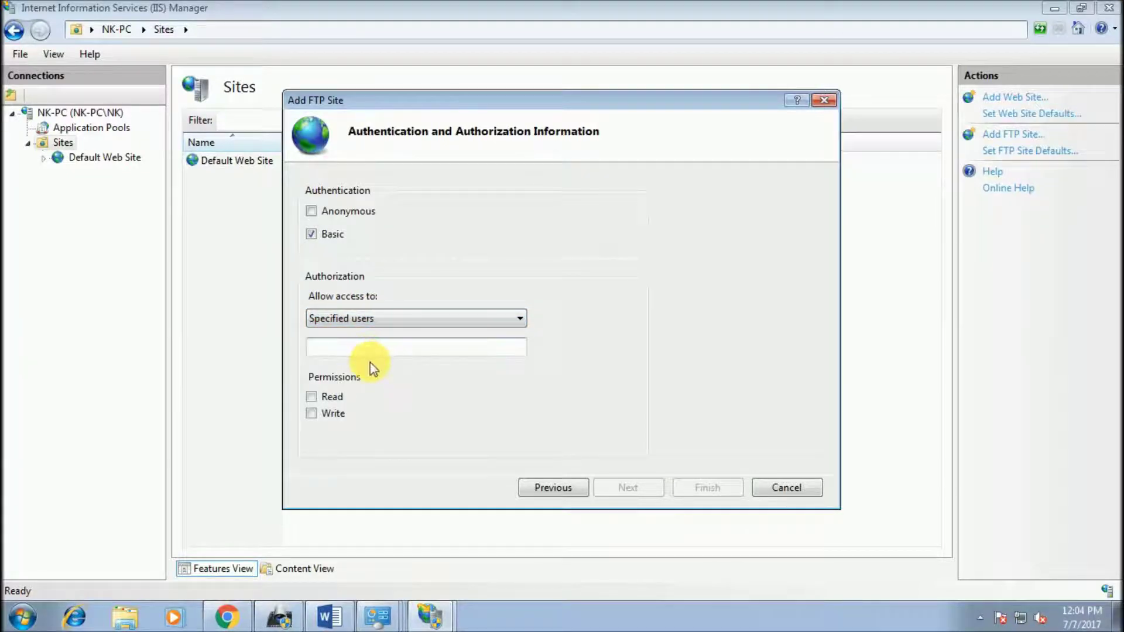
pyautogui.write('NK')
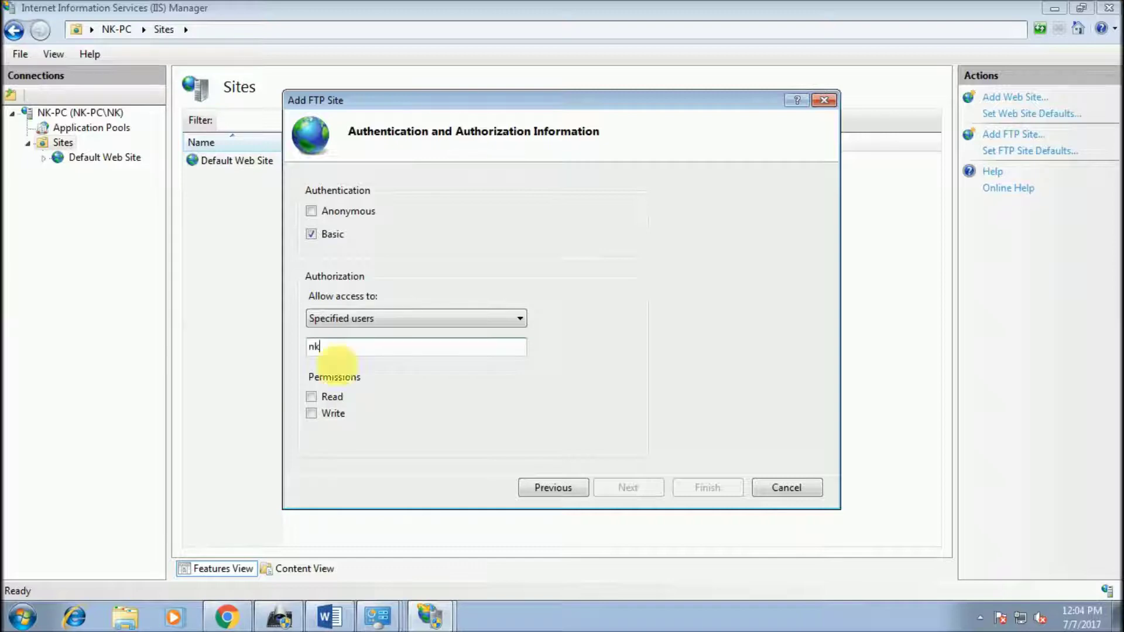
pyautogui.click(332, 398)
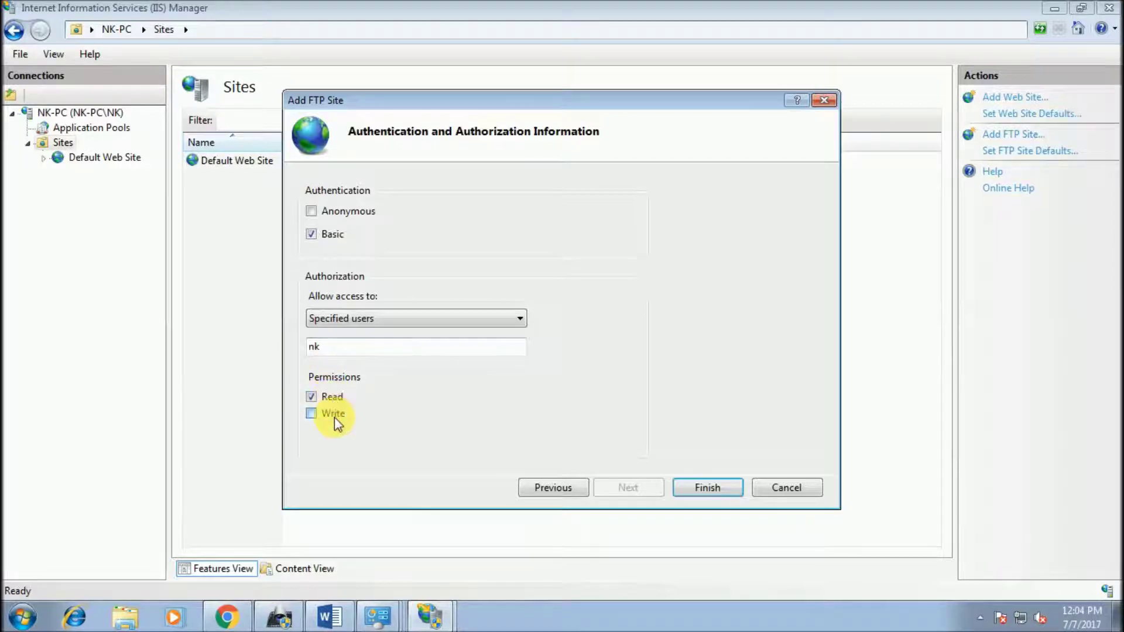
pyautogui.click(701, 487)
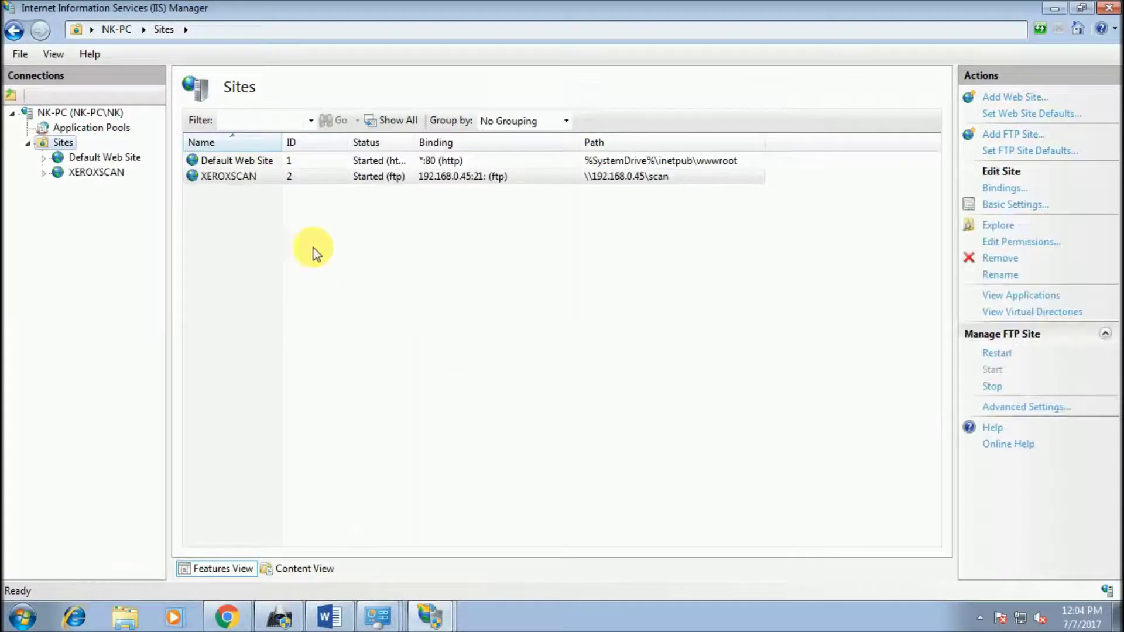
pyautogui.click(255, 178)
# Step: Open Windows Firewall's list of allowed programs and inspect the FTP Server entry
pyautogui.press('super+d')
pyautogui.click(22, 617)
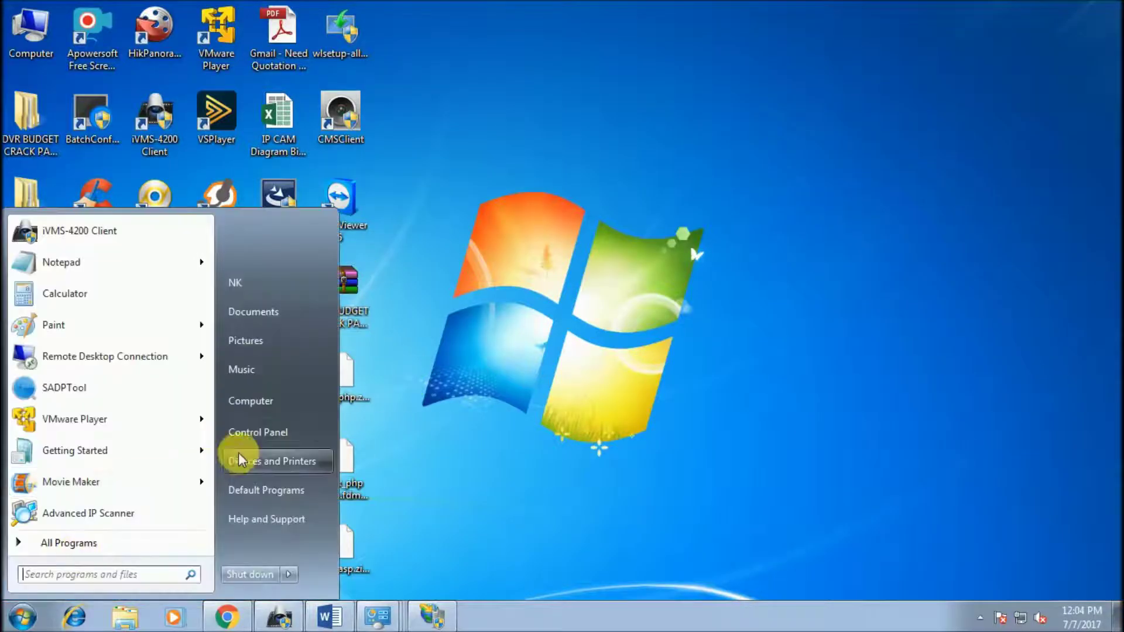
pyautogui.click(262, 429)
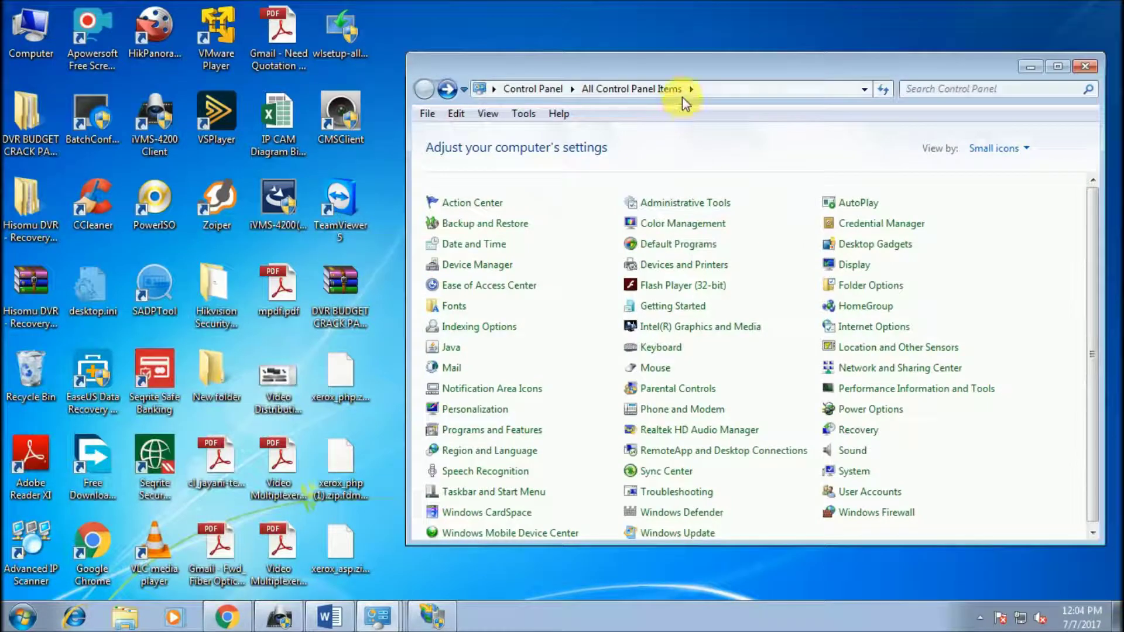
pyautogui.doubleClick(694, 69)
pyautogui.click(445, 335)
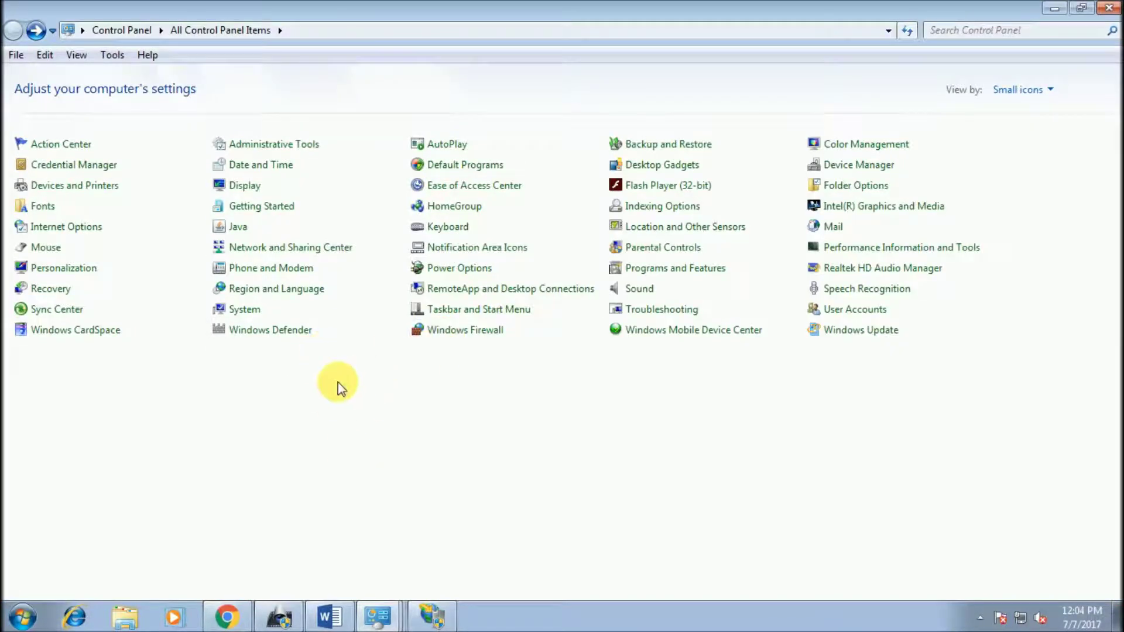
pyautogui.click(53, 120)
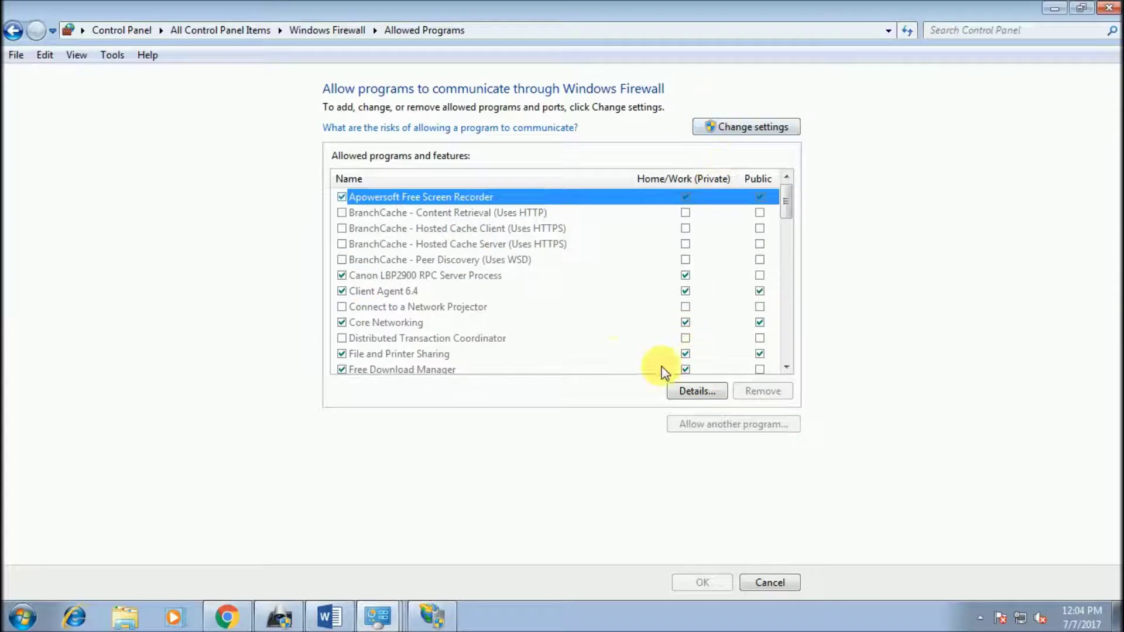
pyautogui.scroll(-2, 613, 324)
pyautogui.scroll(-15, 613, 323)
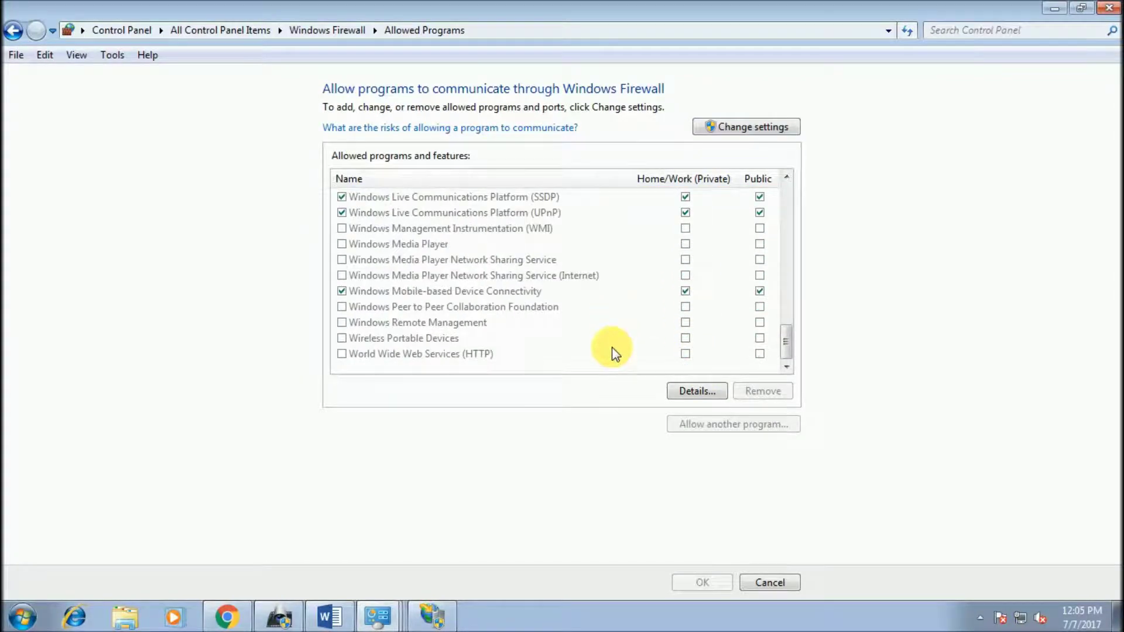
pyautogui.scroll(5, 615, 363)
pyautogui.scroll(-5, 616, 370)
pyautogui.scroll(4, 509, 314)
pyautogui.scroll(10, 515, 316)
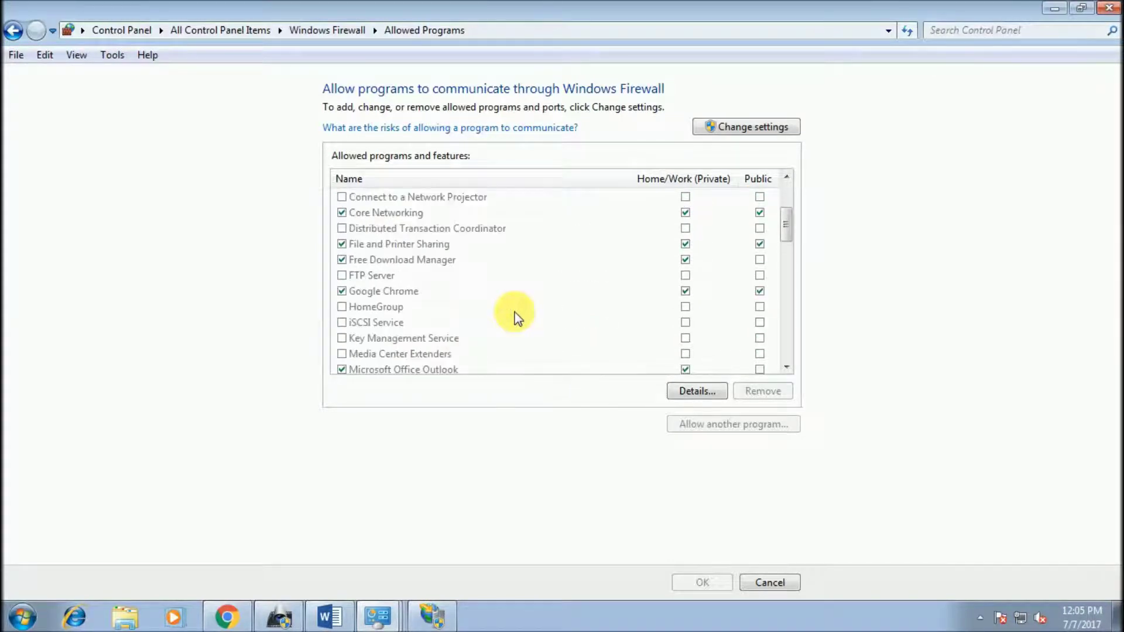
pyautogui.click(374, 276)
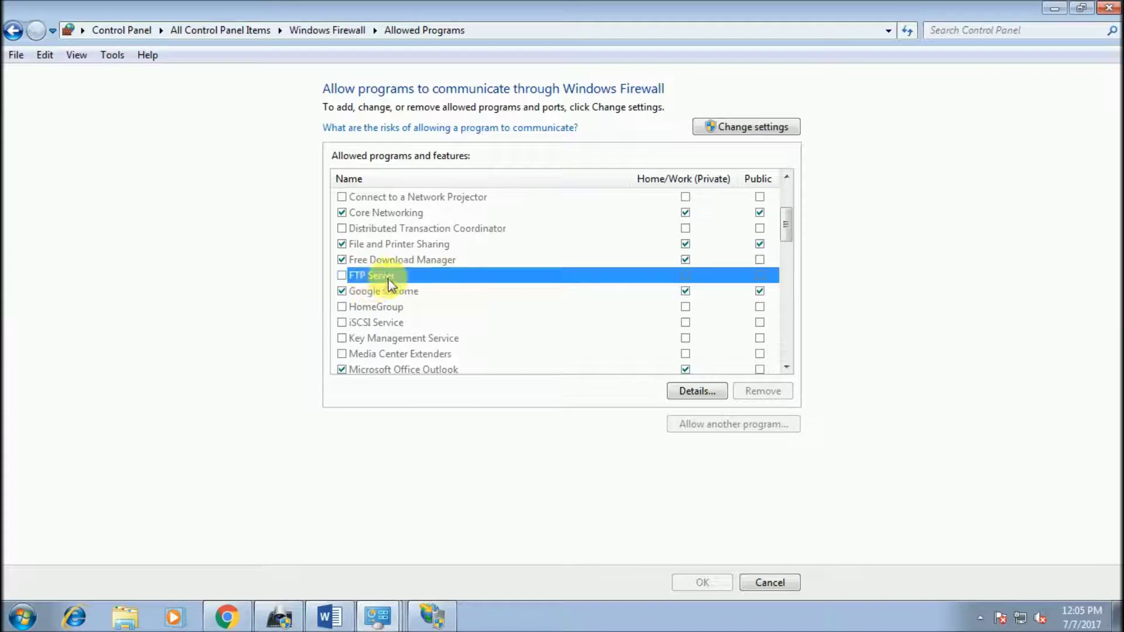
pyautogui.click(705, 391)
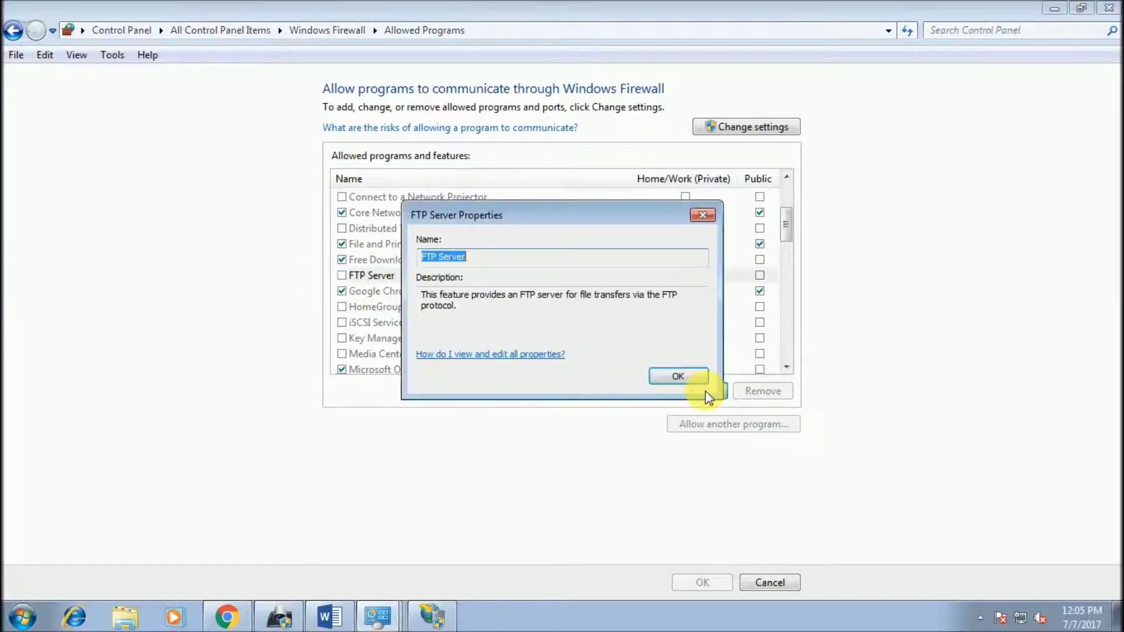
pyautogui.click(678, 376)
# Step: Allow FTP Server through the firewall on home/work and public networks
pyautogui.click(732, 126)
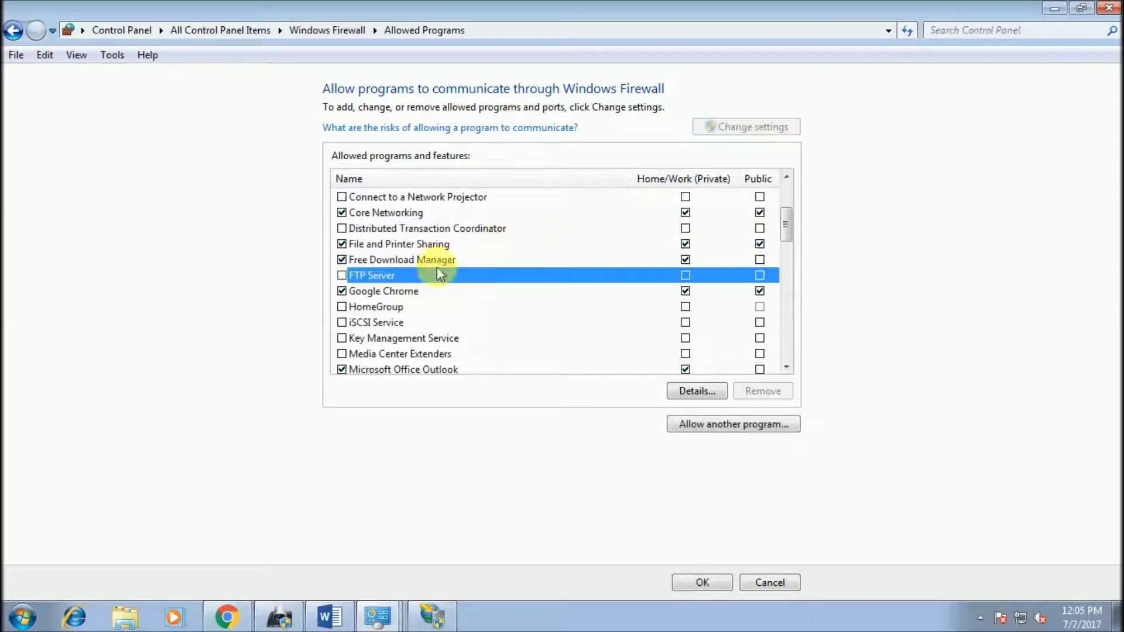
pyautogui.click(342, 275)
pyautogui.click(759, 275)
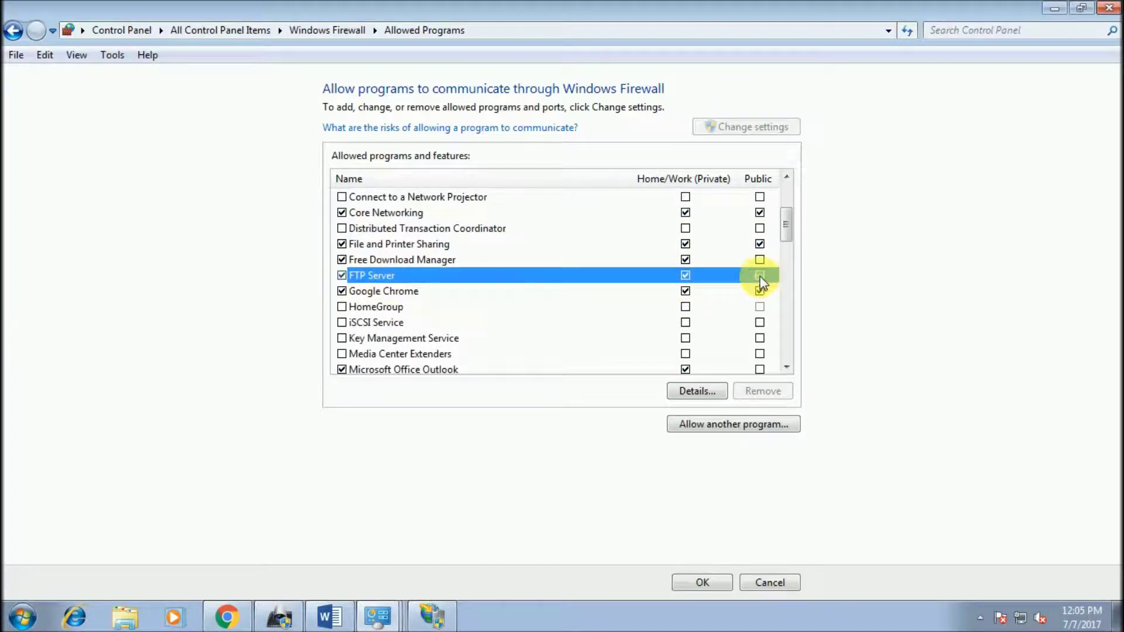
pyautogui.click(693, 418)
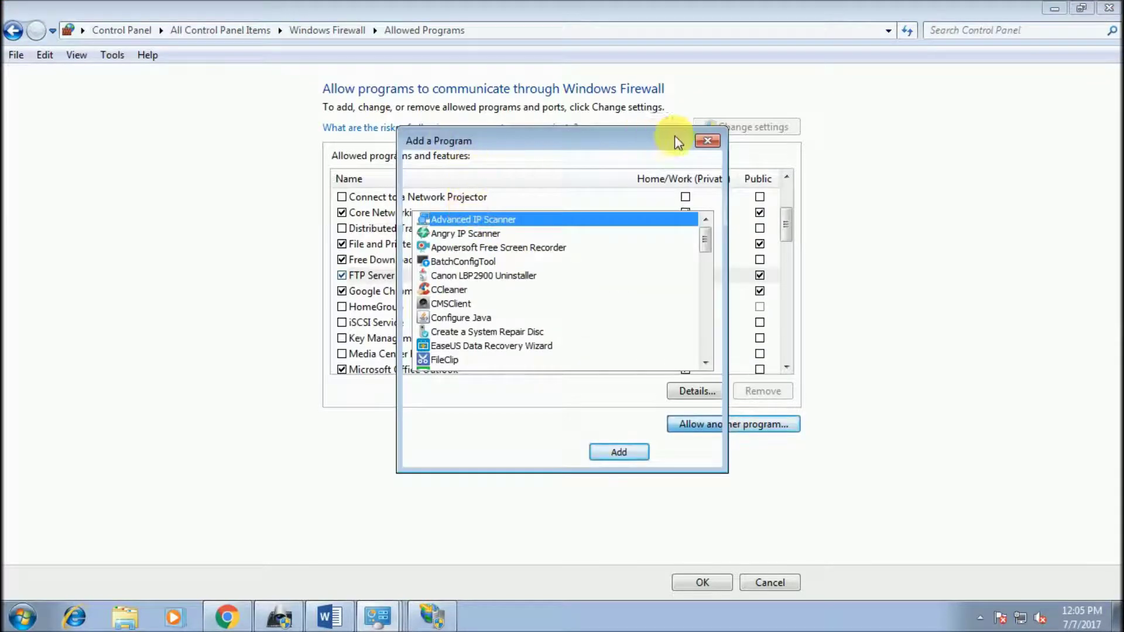
pyautogui.click(707, 141)
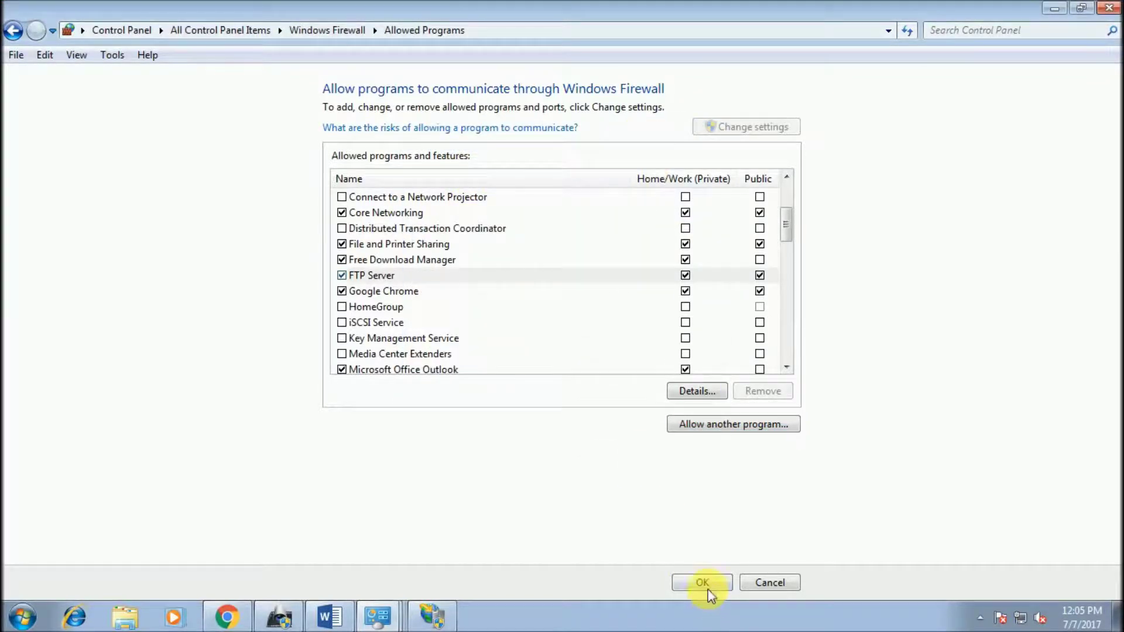
pyautogui.click(702, 583)
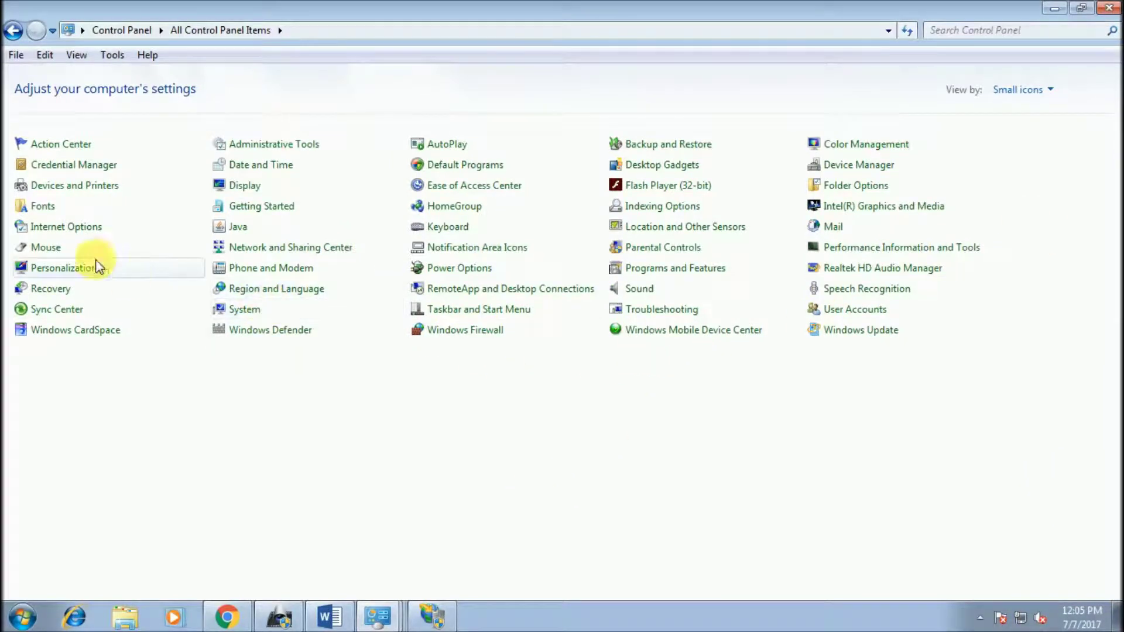
# Step: Turn the Windows Firewall off for both network types and return to the desktop
pyautogui.click(53, 163)
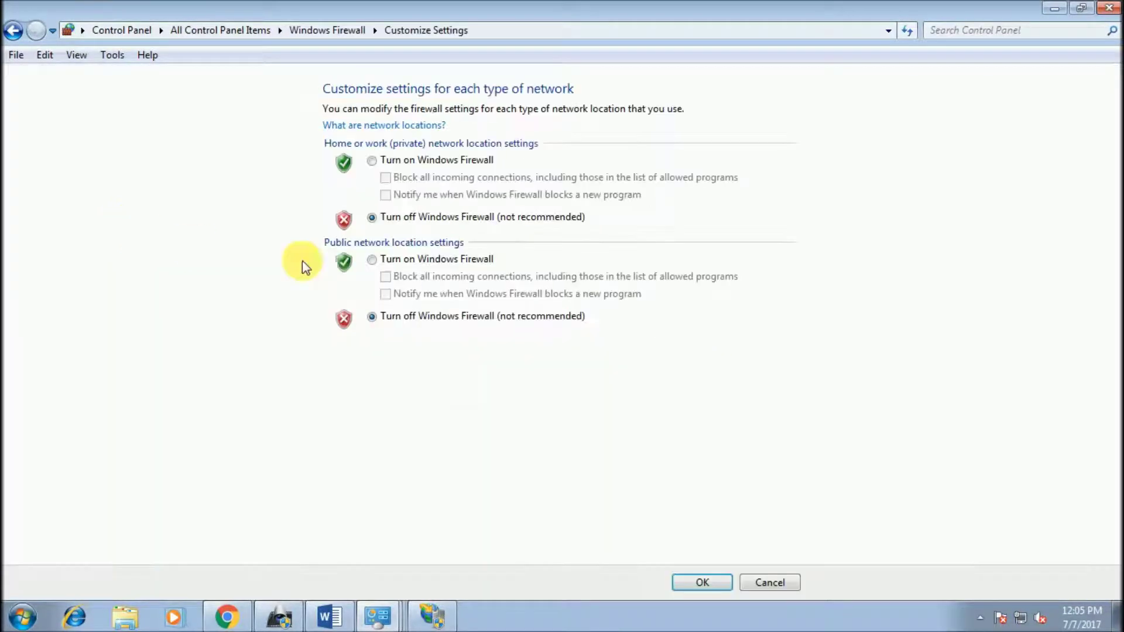
pyautogui.click(702, 582)
pyautogui.press('super+d')
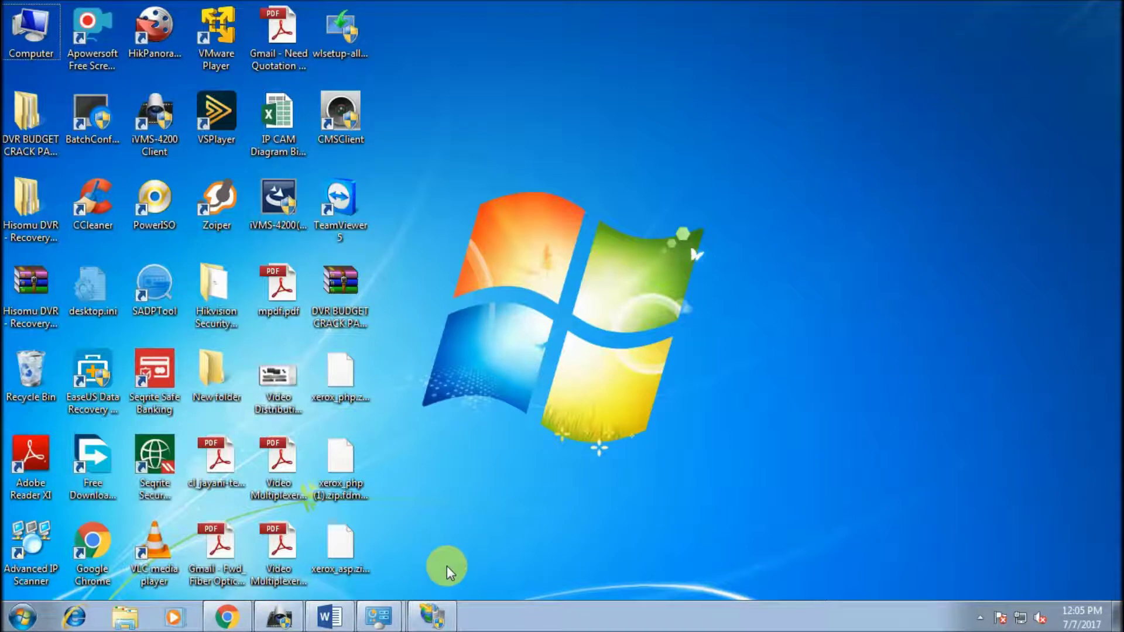
pyautogui.press('super+r')
pyautogui.write('cmd')
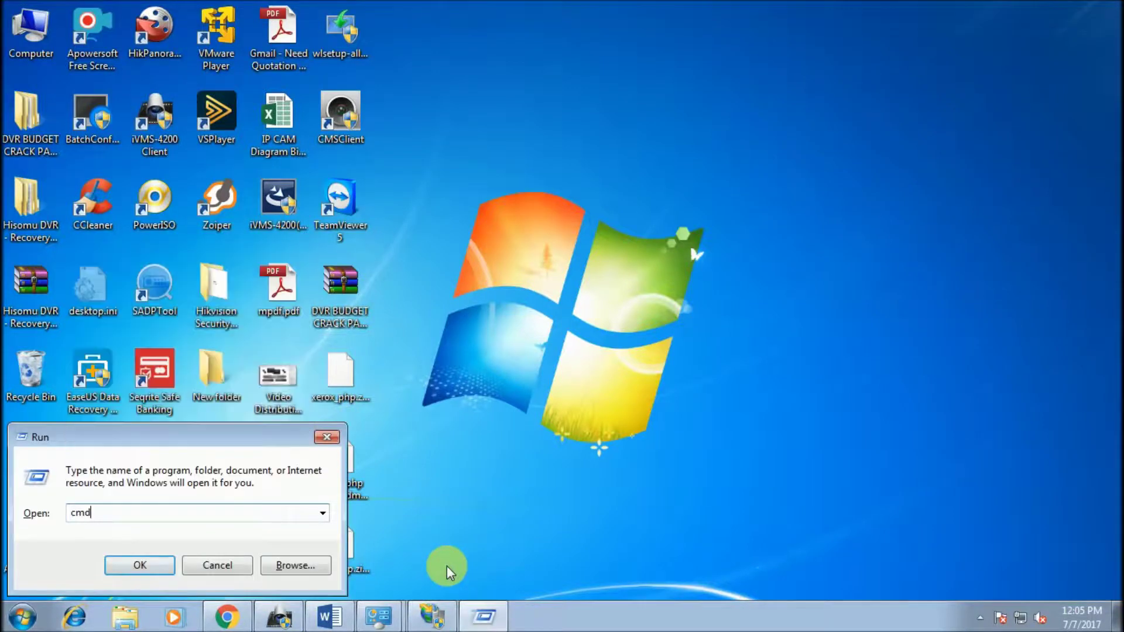
pyautogui.press('Return')
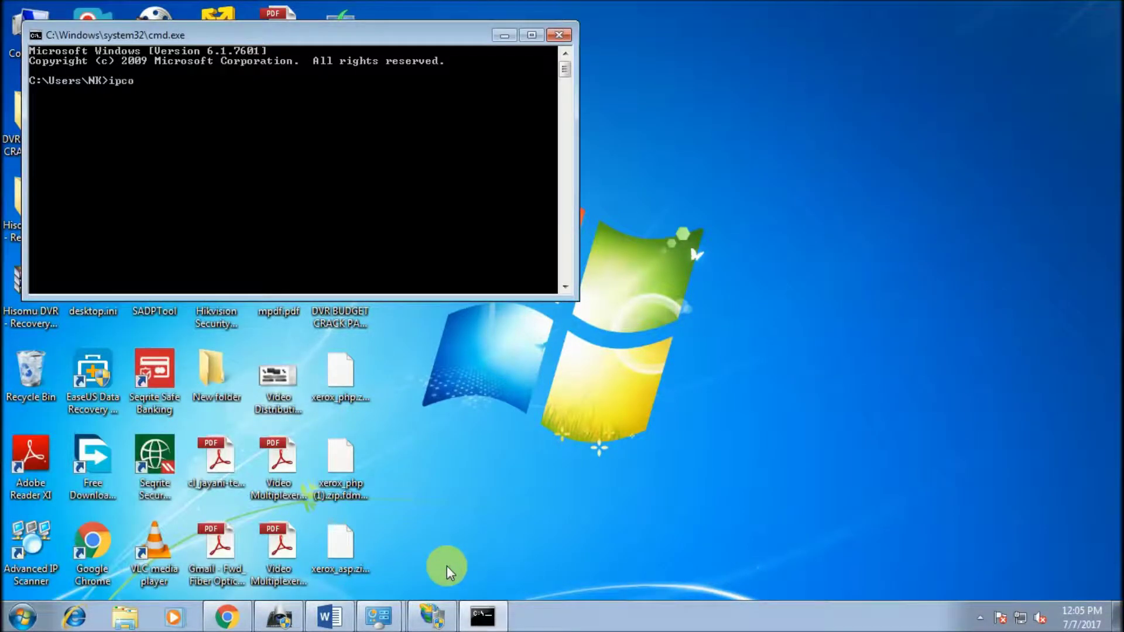
pyautogui.press('Return')
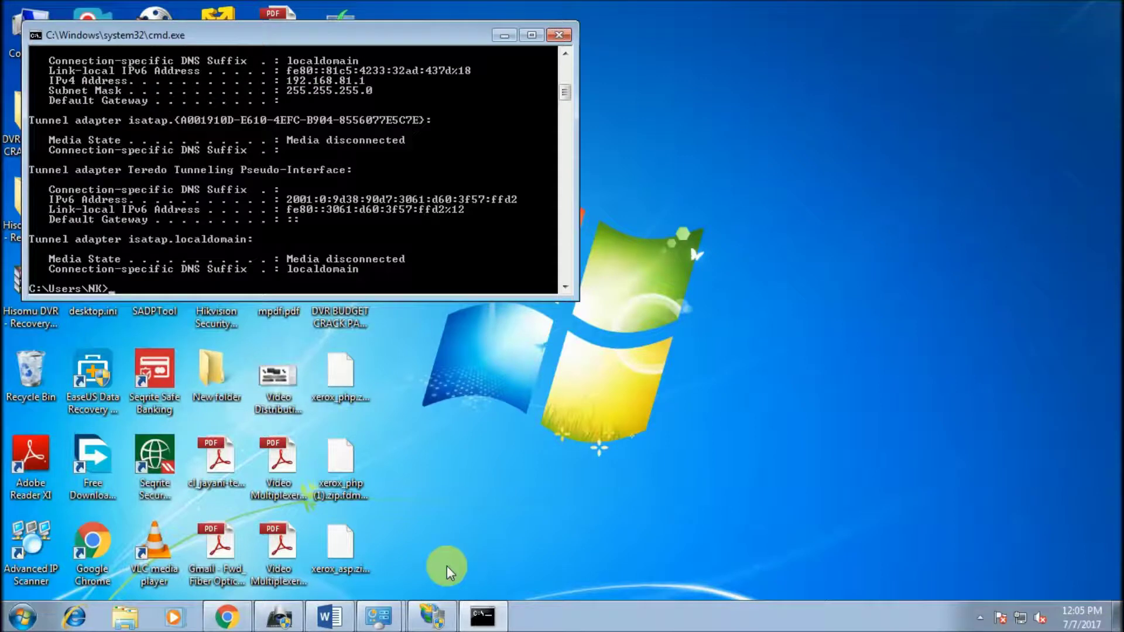
pyautogui.moveTo(564, 100)
pyautogui.mouseDown()
pyautogui.moveTo(567, 73)
pyautogui.moveTo(569, 97)
pyautogui.mouseUp()
pyautogui.click(559, 35)
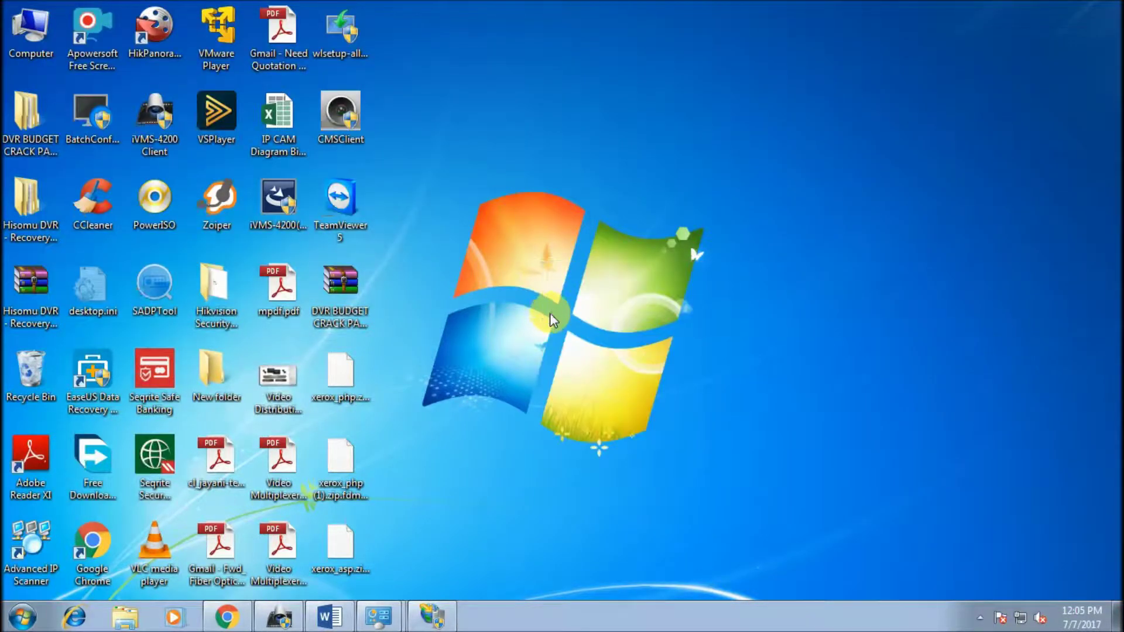
# Step: Try 192.168.0.45:21 in Chrome (fails with ERR_UNSAFE_PORT), then select an Explorer window's address bar
pyautogui.click(226, 619)
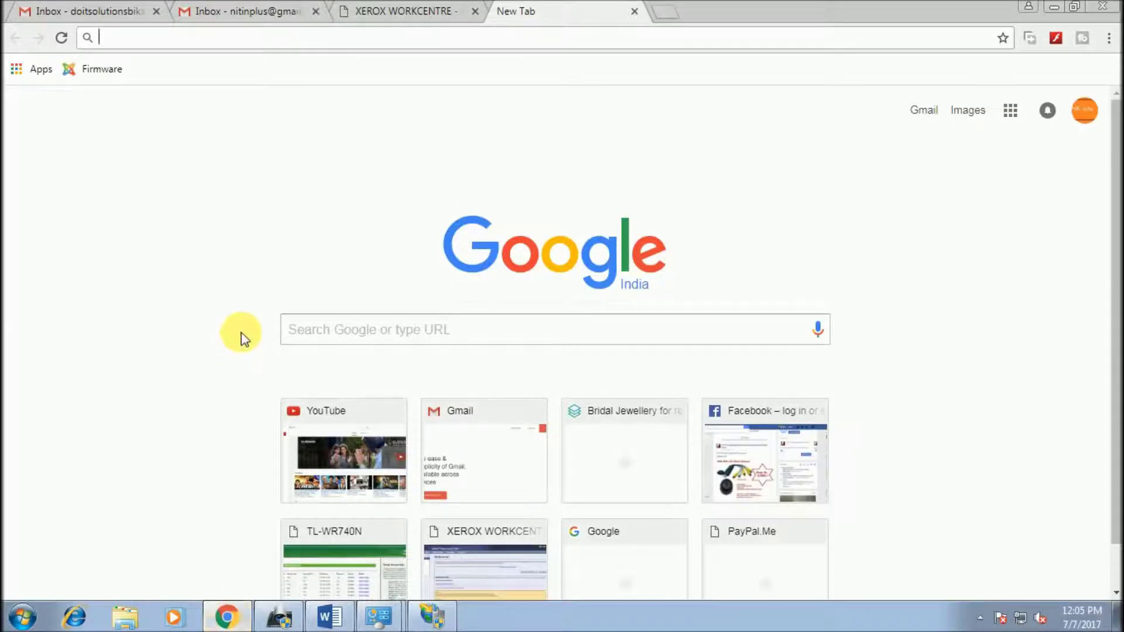
pyautogui.write('192.168.0.45:21')
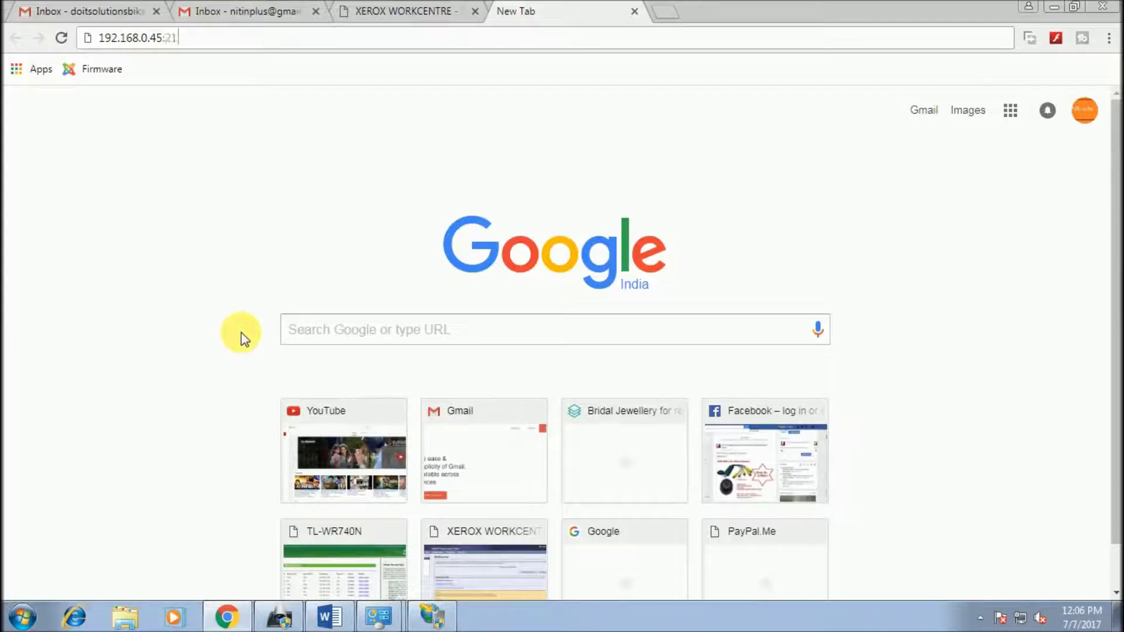
pyautogui.press('Return')
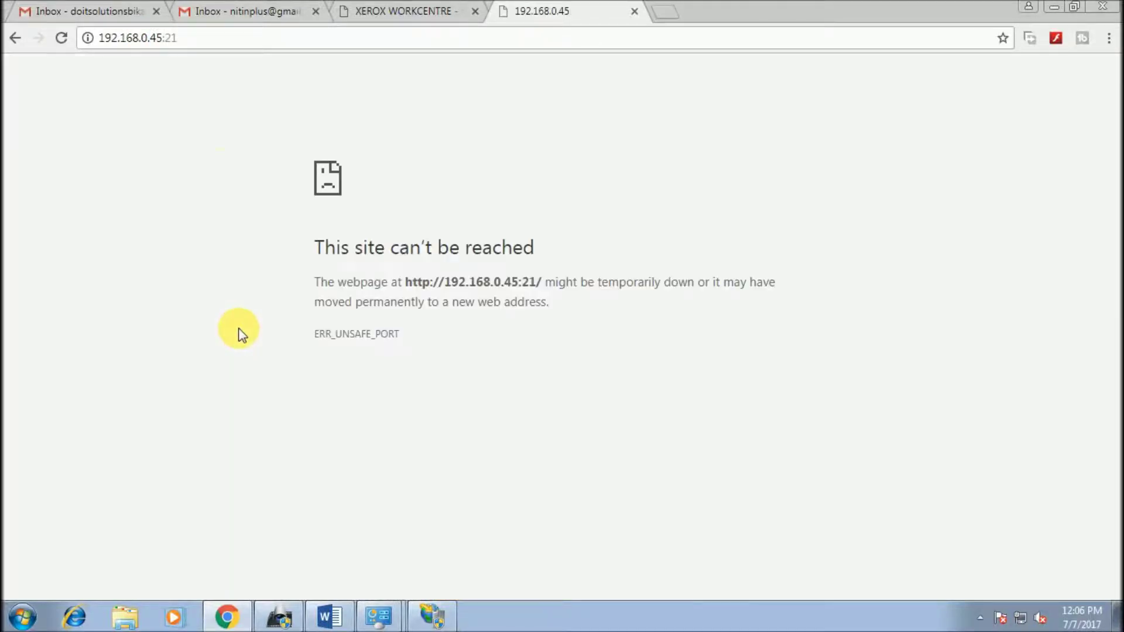
pyautogui.click(196, 38)
pyautogui.hotkey('ctrl', 'c')
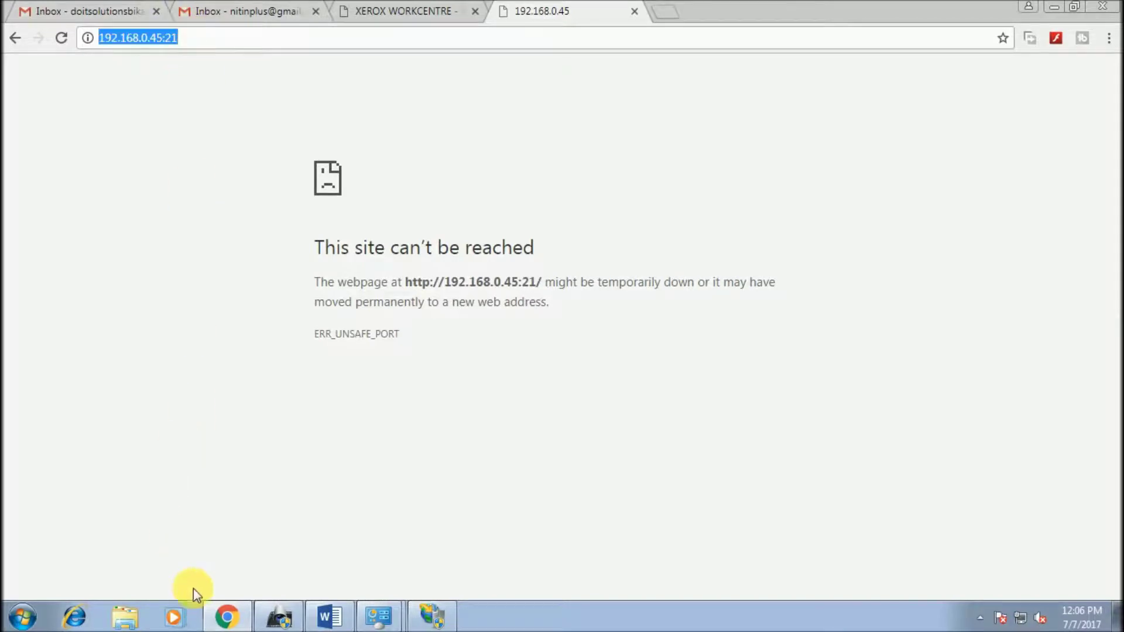
pyautogui.click(125, 611)
pyautogui.click(621, 36)
# Step: Open ftp://192.168.0.45 in Explorer and log on with the FTP user name and password
pyautogui.hotkey('ctrl', 'v')
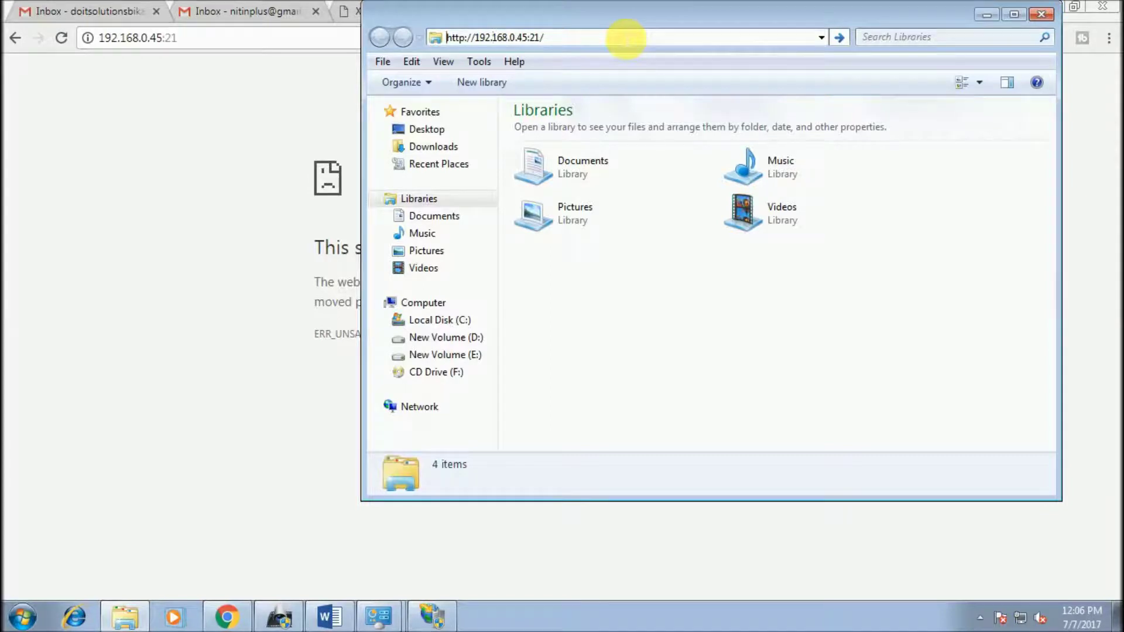
pyautogui.press('Delete')
pyautogui.press('Delete')
pyautogui.write('f')
pyautogui.press('Return')
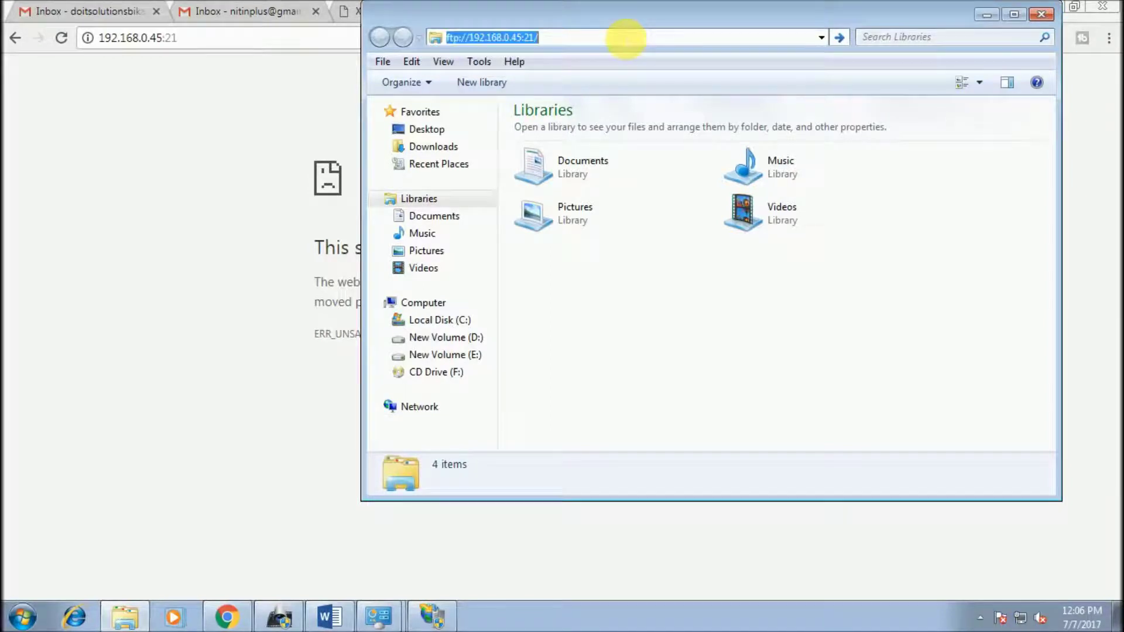
pyautogui.write('nk')
pyautogui.press('Tab')
pyautogui.write('12345')
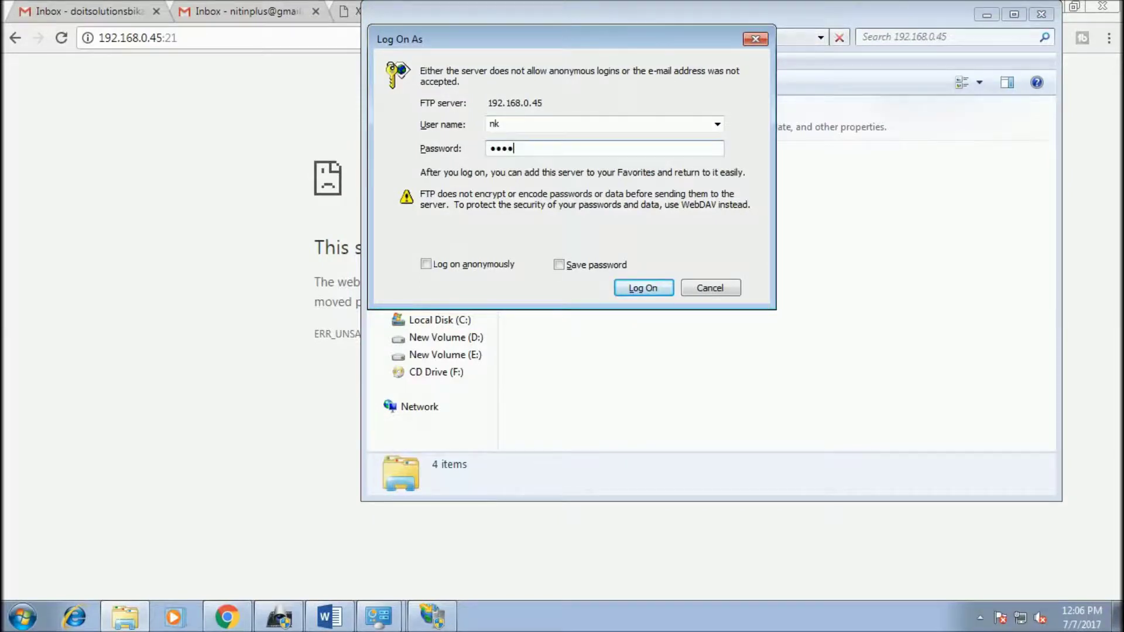
pyautogui.press('Return')
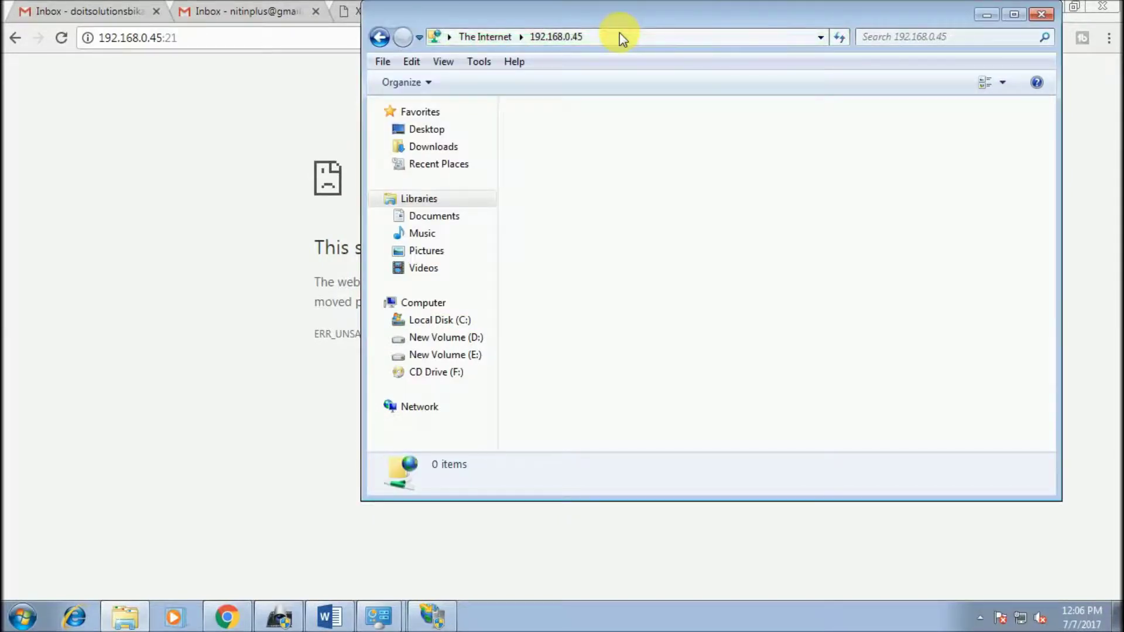
# Step: Confirm the maximized FTP root shows 0 items, then close Explorer and clear Chrome to the desktop
pyautogui.doubleClick(634, 8)
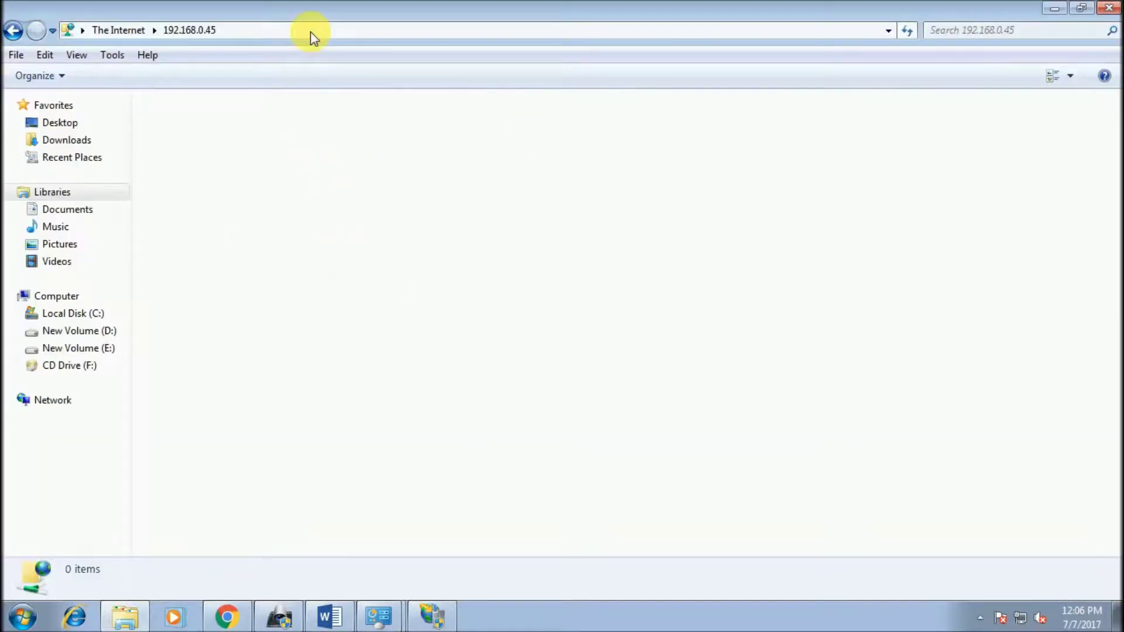
pyautogui.click(373, 34)
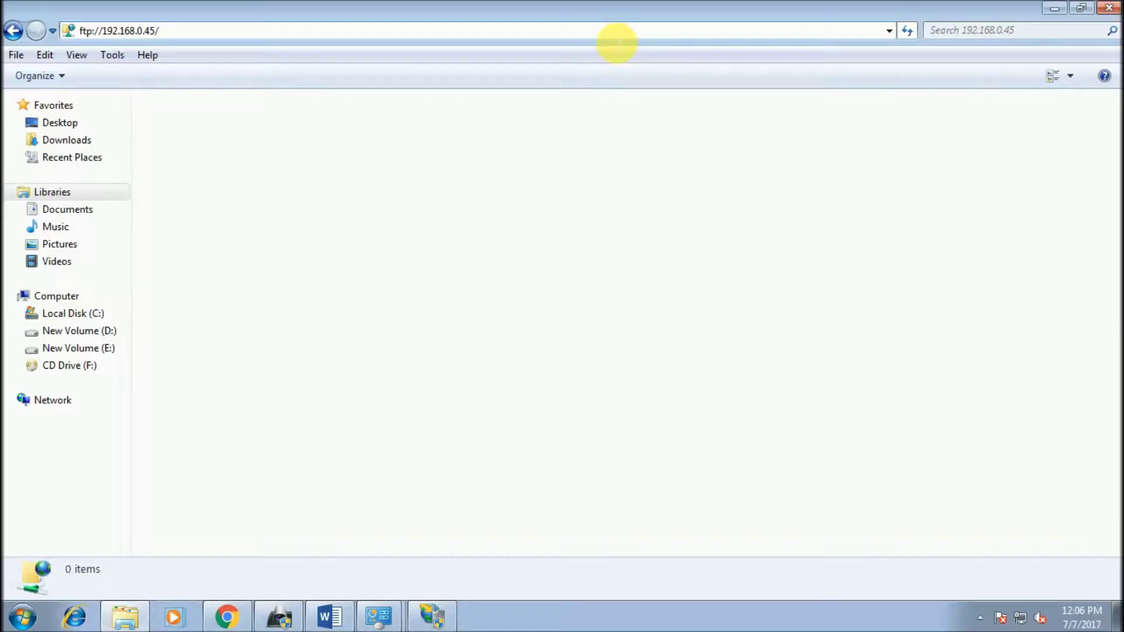
pyautogui.click(525, 32)
pyautogui.click(1109, 7)
pyautogui.click(561, 355)
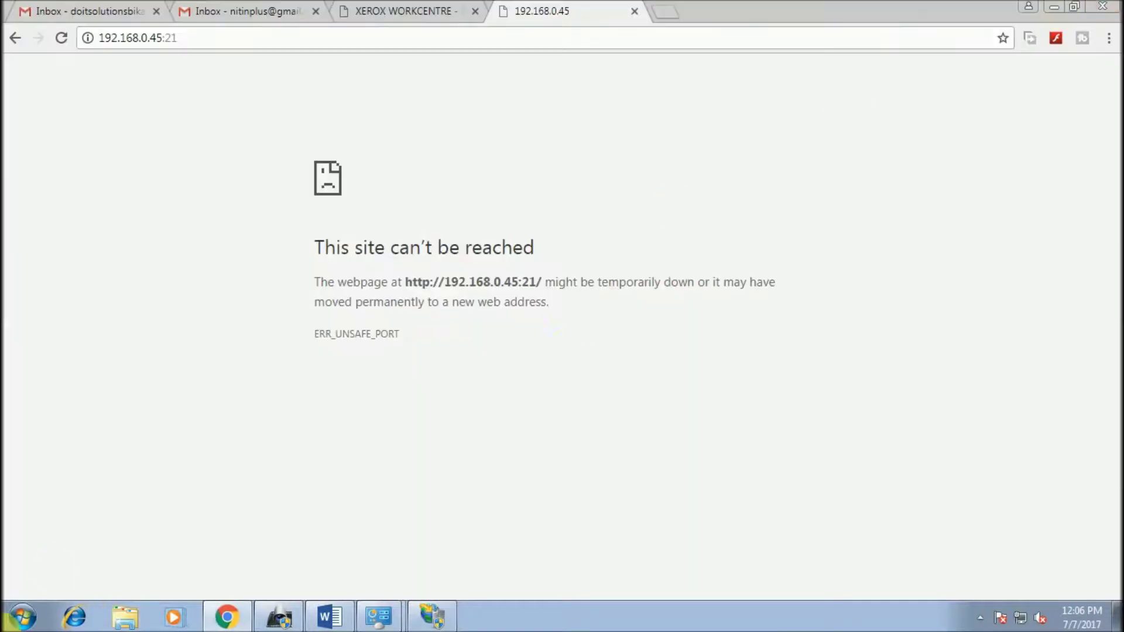
pyautogui.press('super+d')
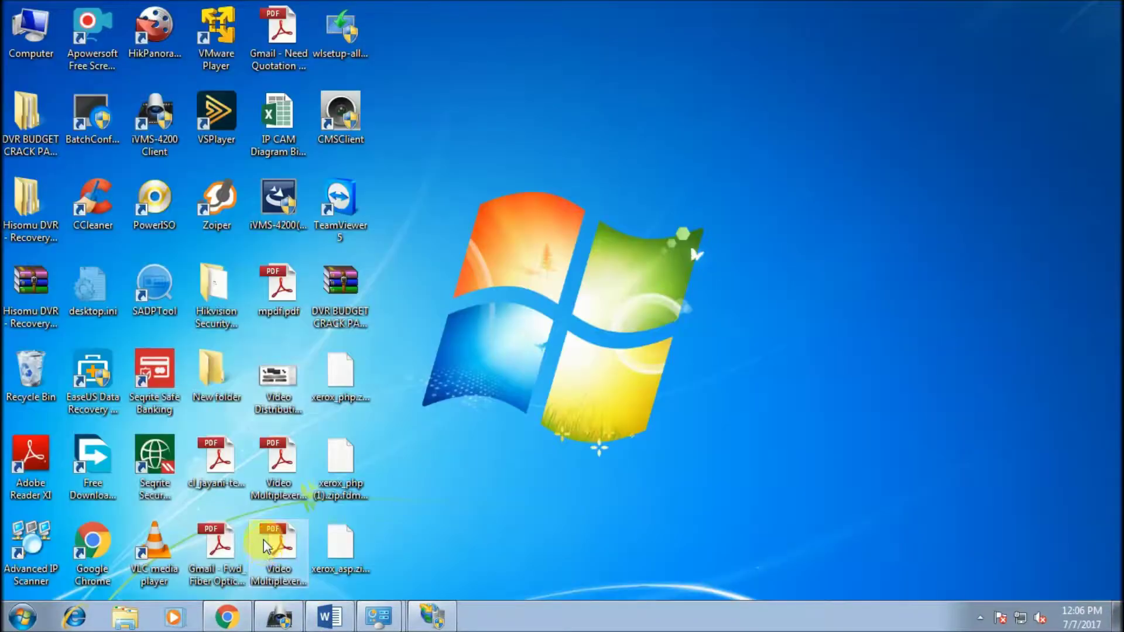
# Step: Browse from Computer to the SCAN folder on New Volume (E:)
pyautogui.press('super')
pyautogui.click(245, 412)
pyautogui.doubleClick(659, 149)
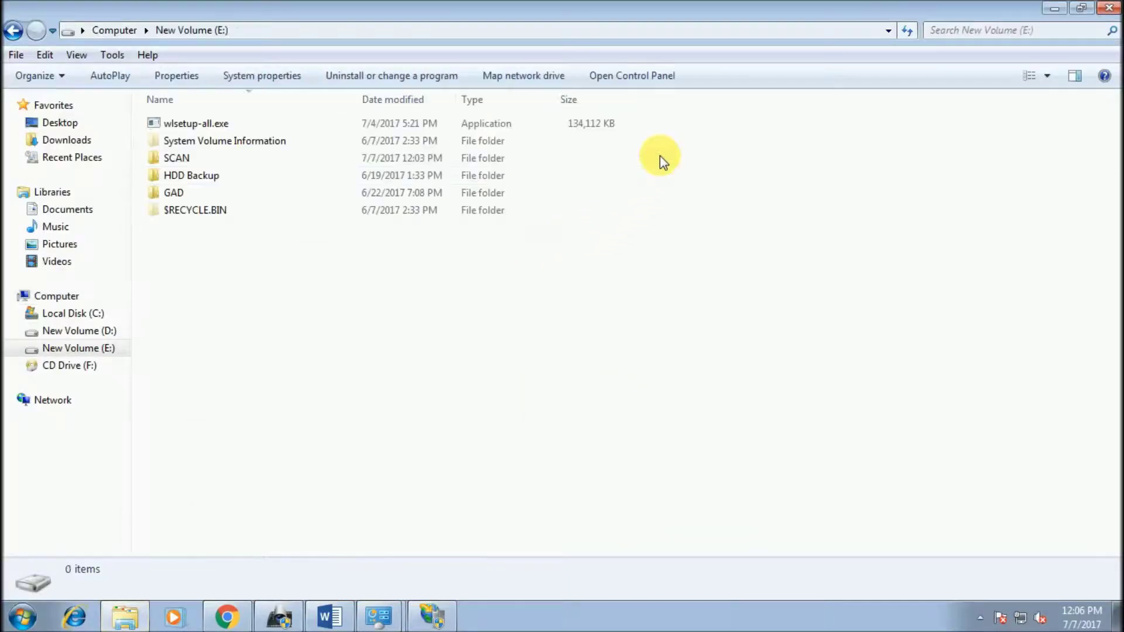
pyautogui.doubleClick(203, 163)
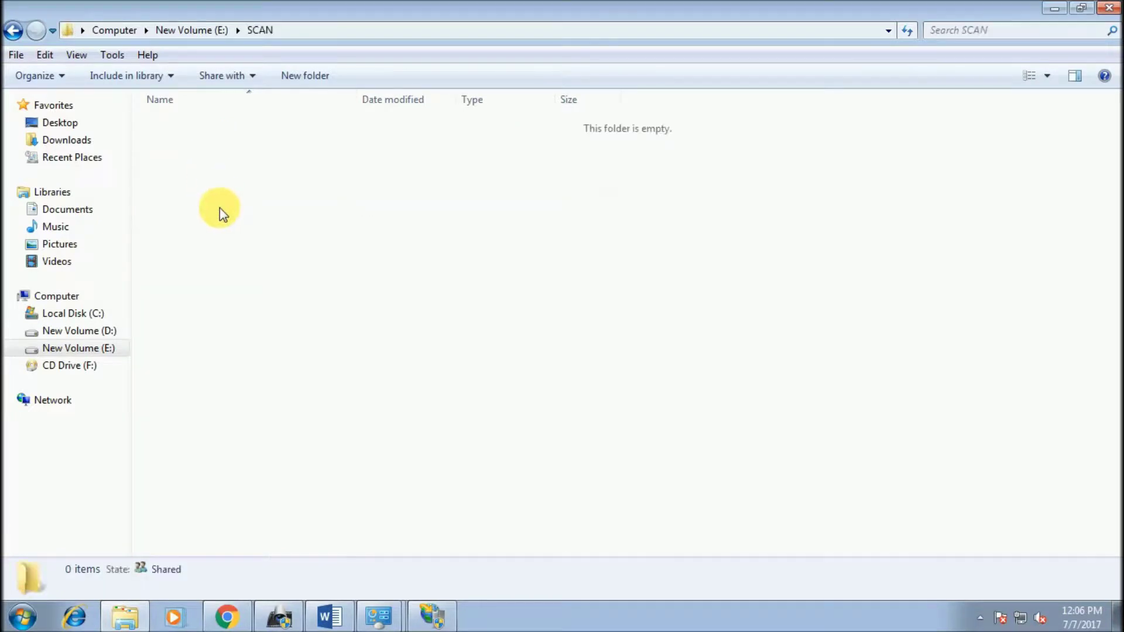
pyautogui.click(12, 30)
pyautogui.click(195, 176)
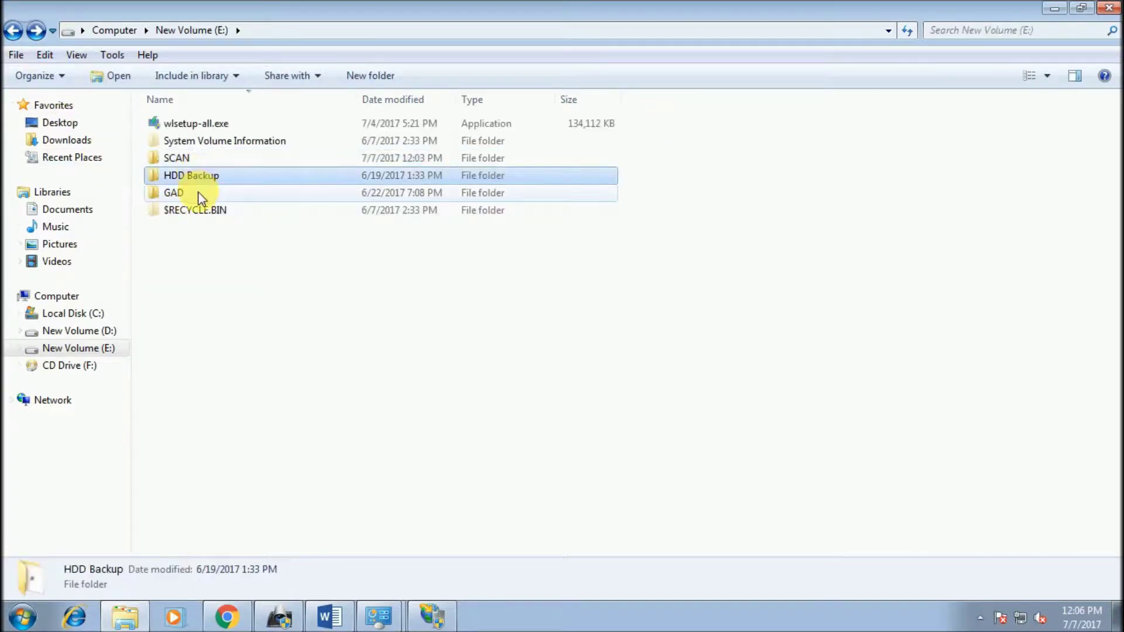
pyautogui.click(198, 191)
pyautogui.doubleClick(198, 160)
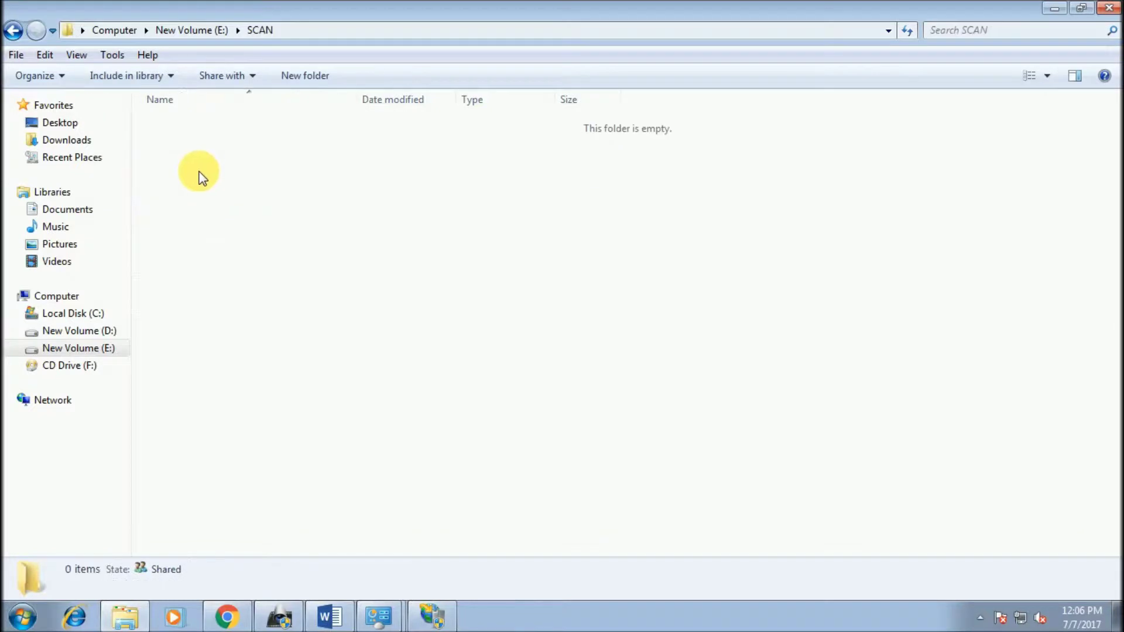
# Step: Create New Text Document.txt in SCAN with its default name and close the folder
pyautogui.rightClick(199, 172)
pyautogui.moveTo(313, 373)
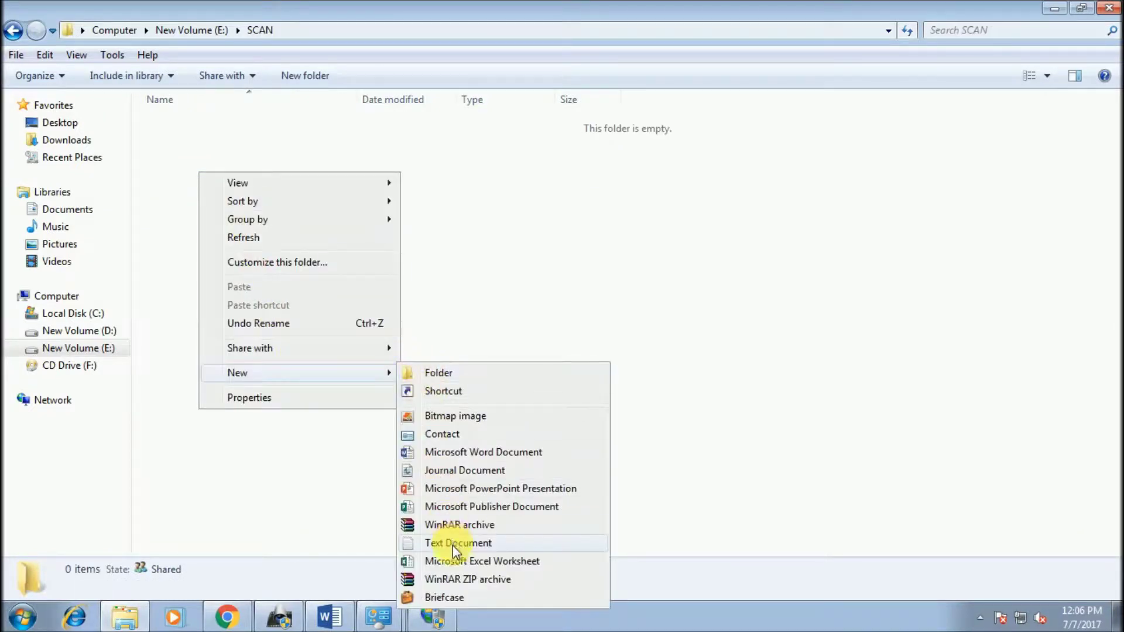
pyautogui.click(452, 546)
pyautogui.click(591, 342)
pyautogui.click(1108, 8)
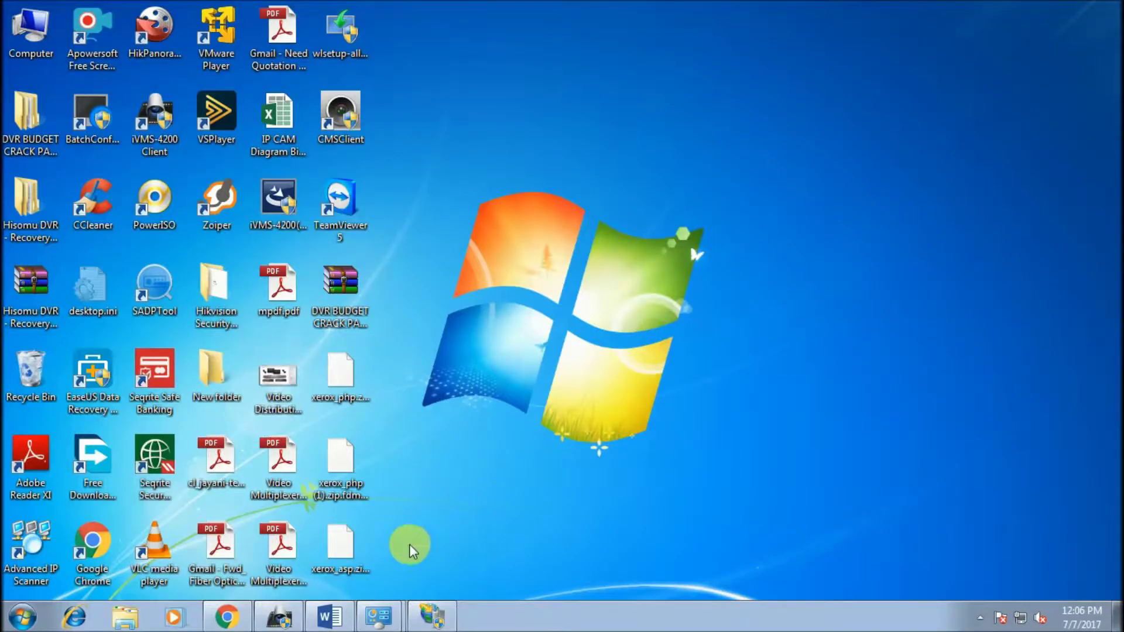
# Step: Open ftp://192.168.0.45 in Explorer, log on, and check New Text Document.txt is listed
pyautogui.click(125, 616)
pyautogui.click(368, 34)
pyautogui.write('ftp')
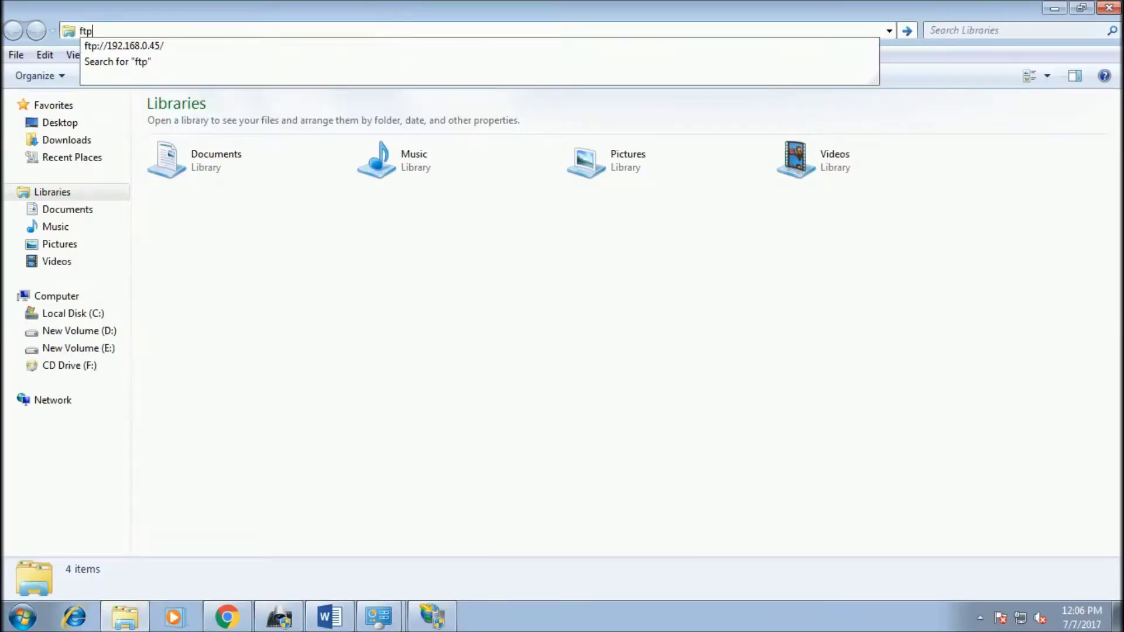
pyautogui.press('Down')
pyautogui.press('Return')
pyautogui.press('Tab')
pyautogui.write('nk')
pyautogui.press('Return')
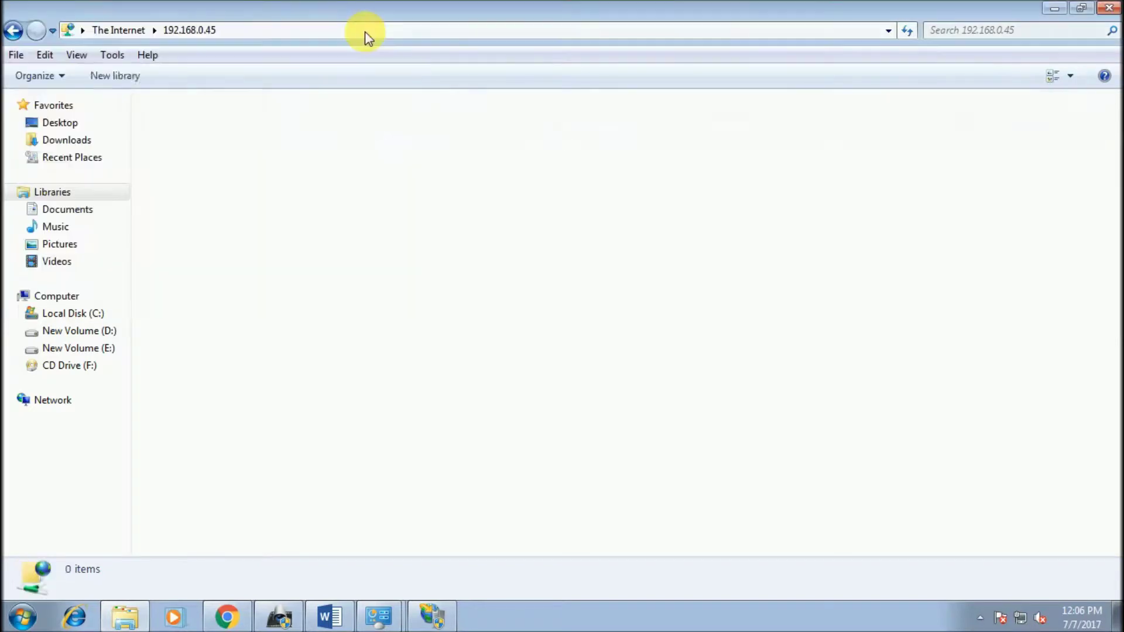
pyautogui.click(240, 136)
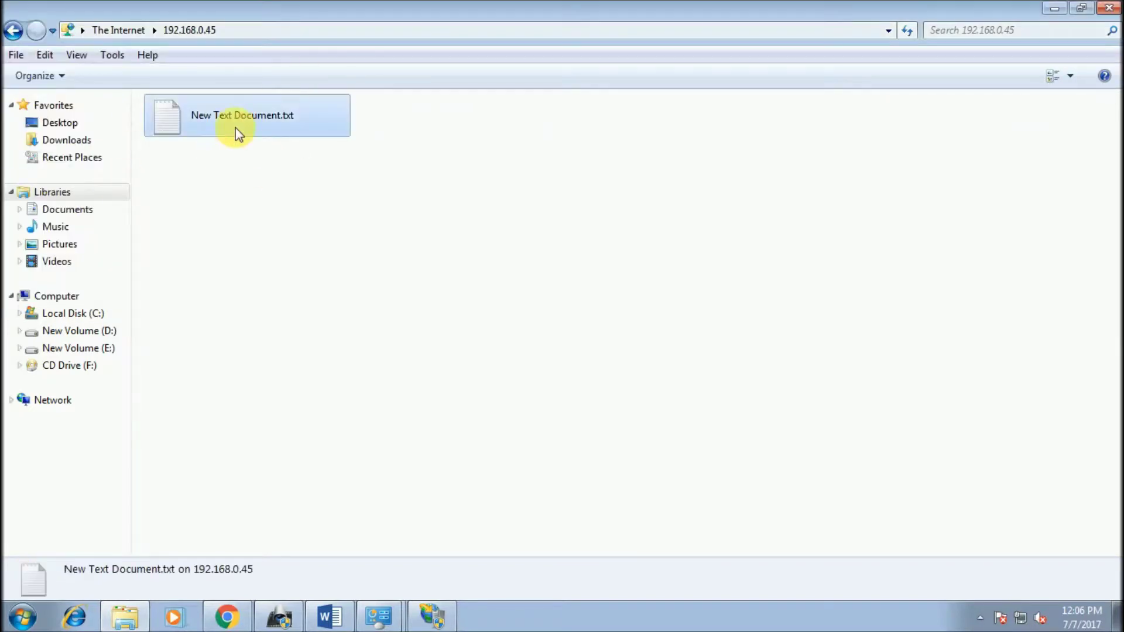
pyautogui.click(1108, 7)
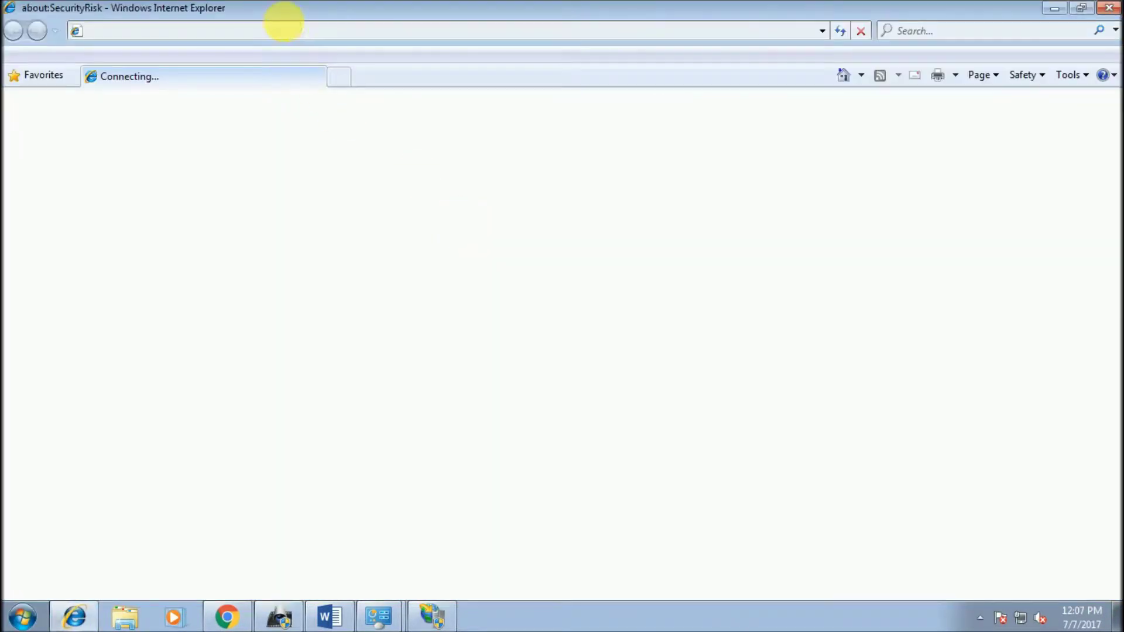
# Step: Log on to ftp://192.168.0.45 in Internet Explorer, see New Text Document.txt listed, then minimize
pyautogui.write('f')
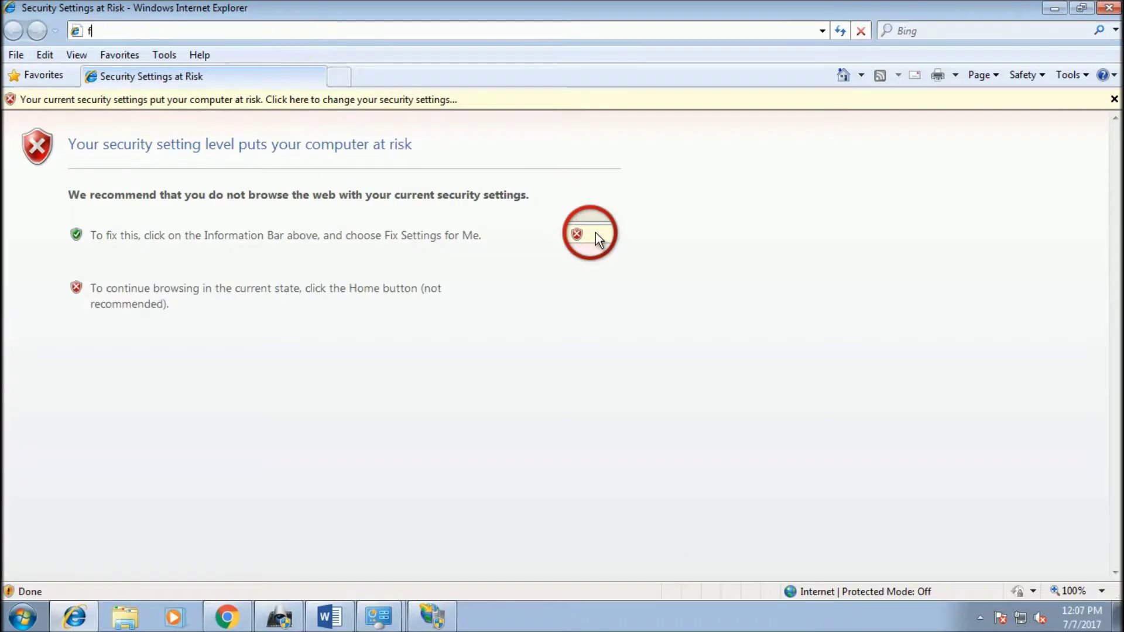
pyautogui.write('tp://19')
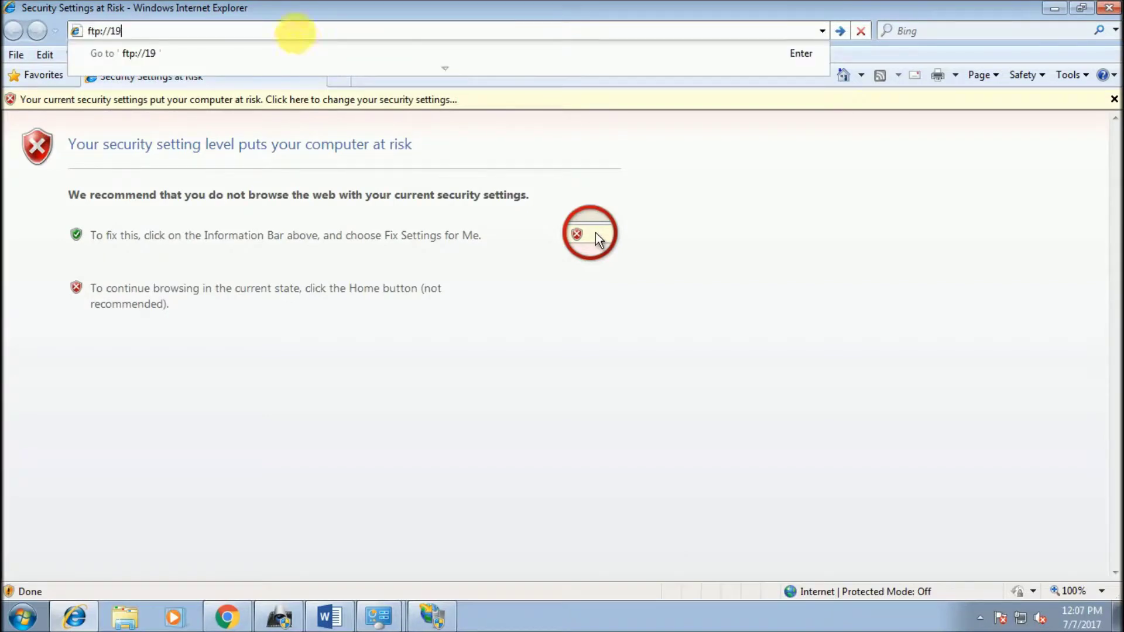
pyautogui.write('2.168.0.45')
pyautogui.press('Return')
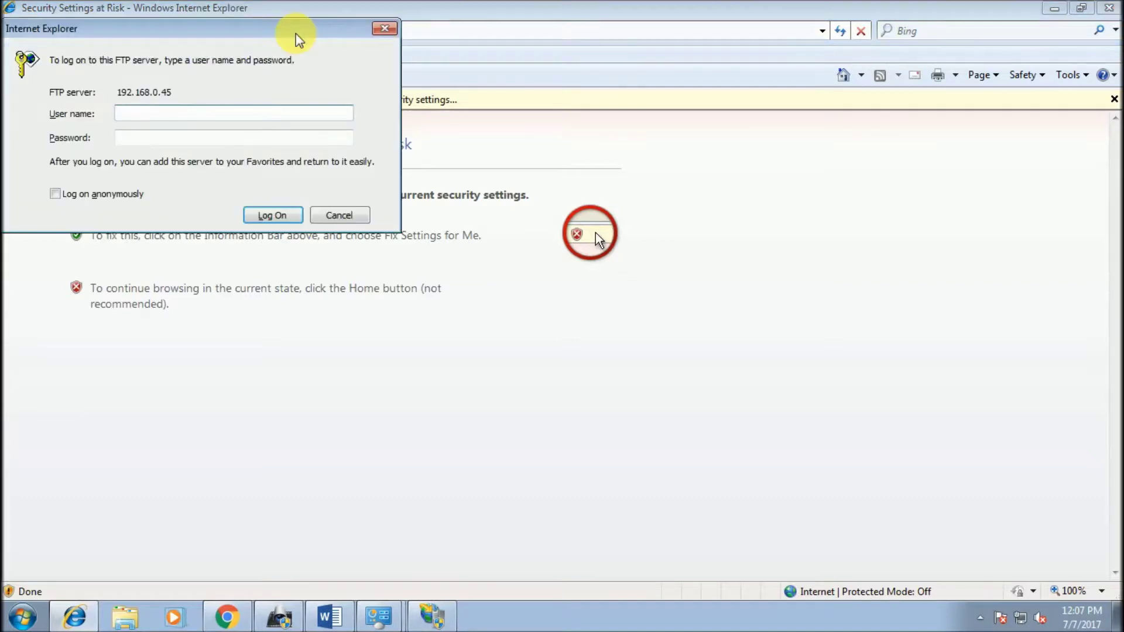
pyautogui.write('nk')
pyautogui.press('Tab')
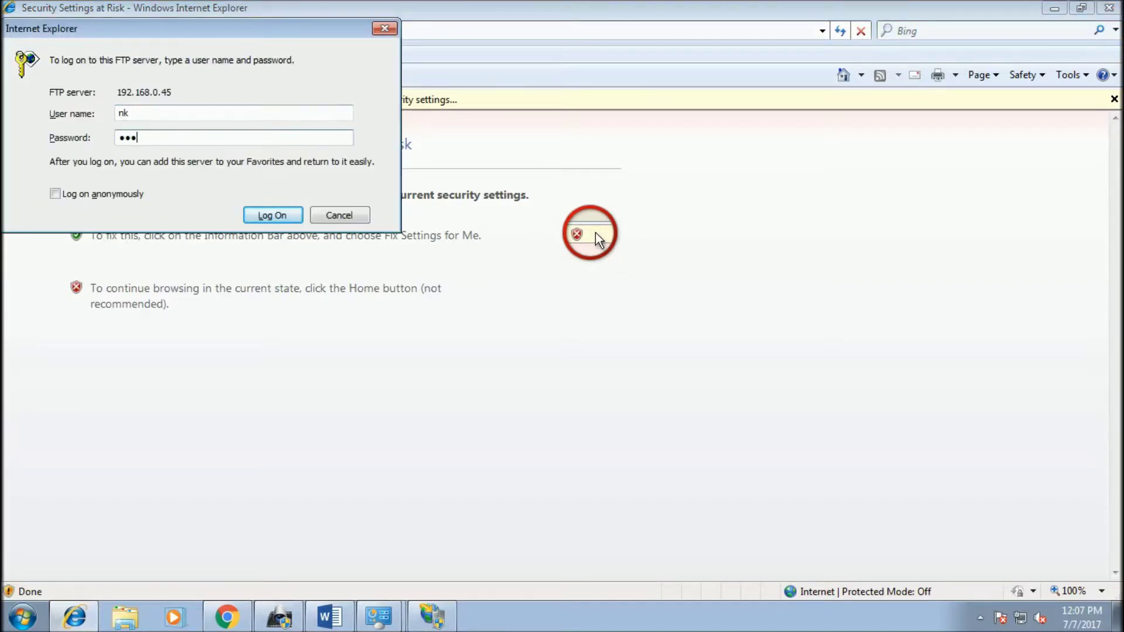
pyautogui.press('Return')
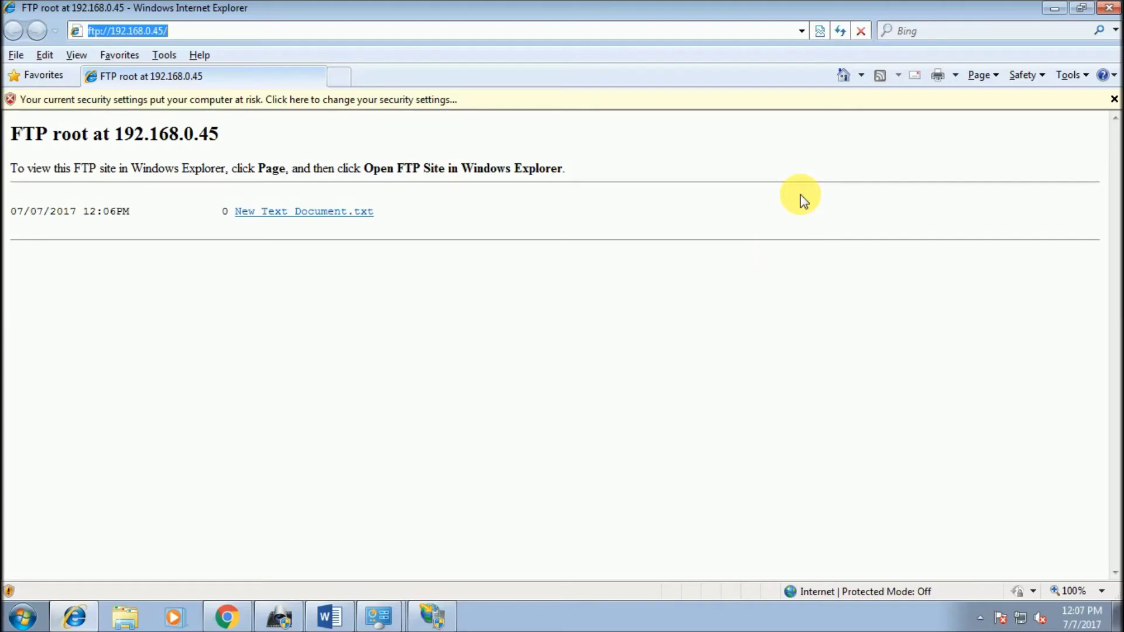
pyautogui.click(1054, 7)
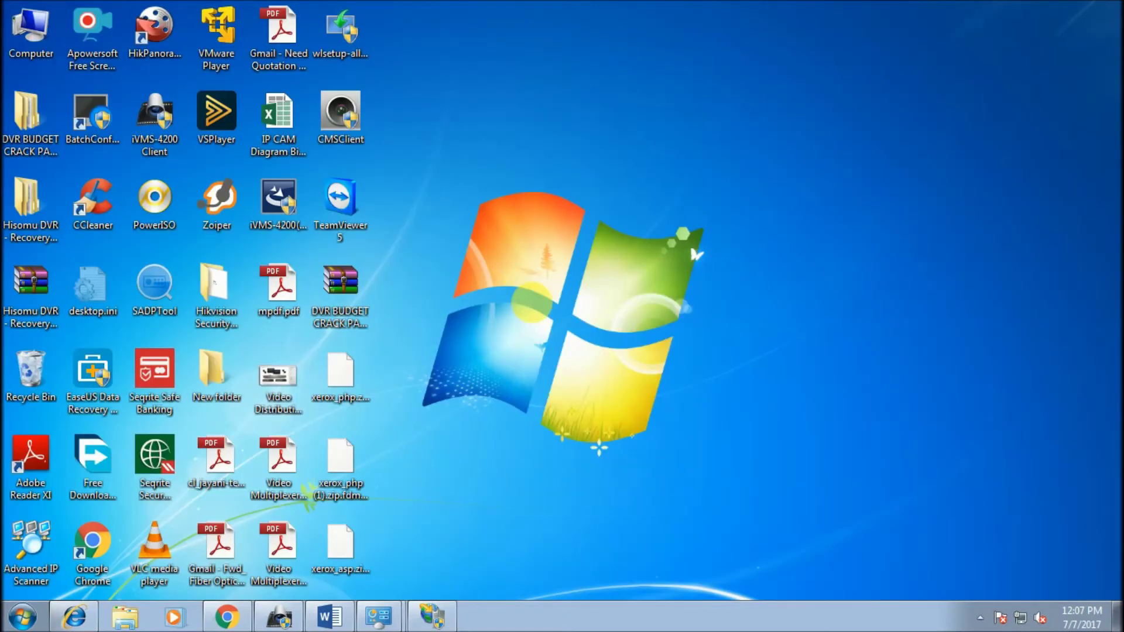